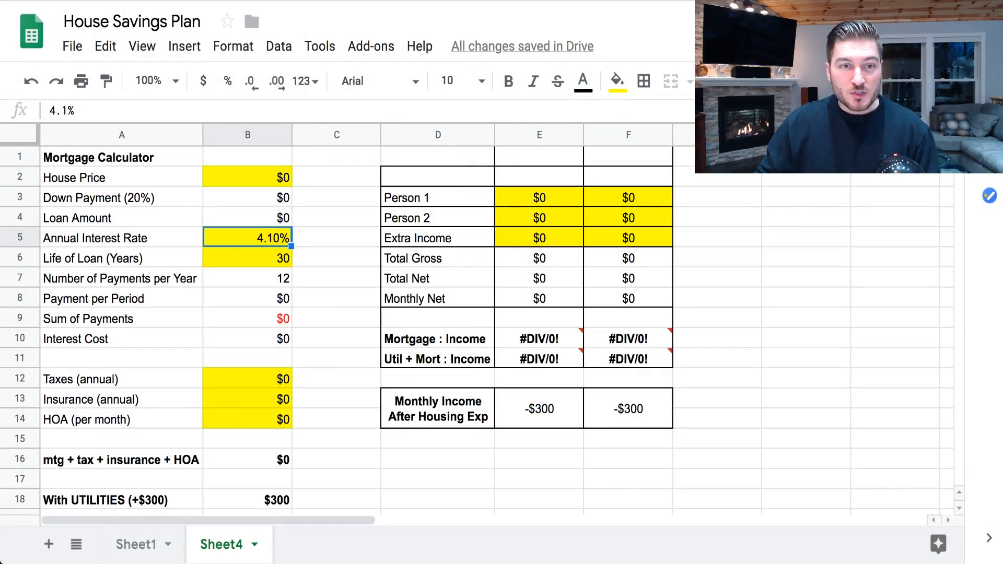
Enter a house price of 280,000 in the mortgage calculator
click(336, 176)
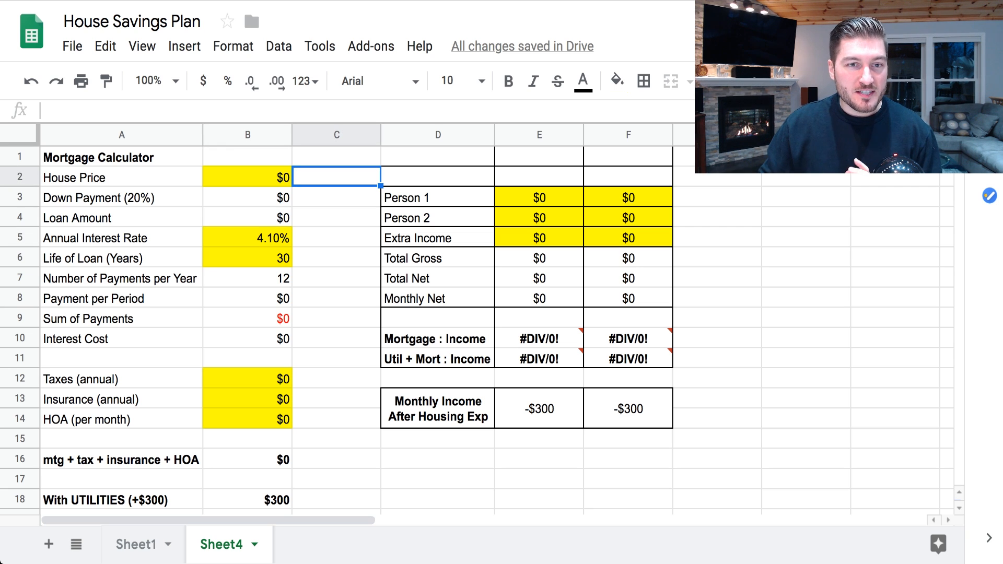
click(248, 176)
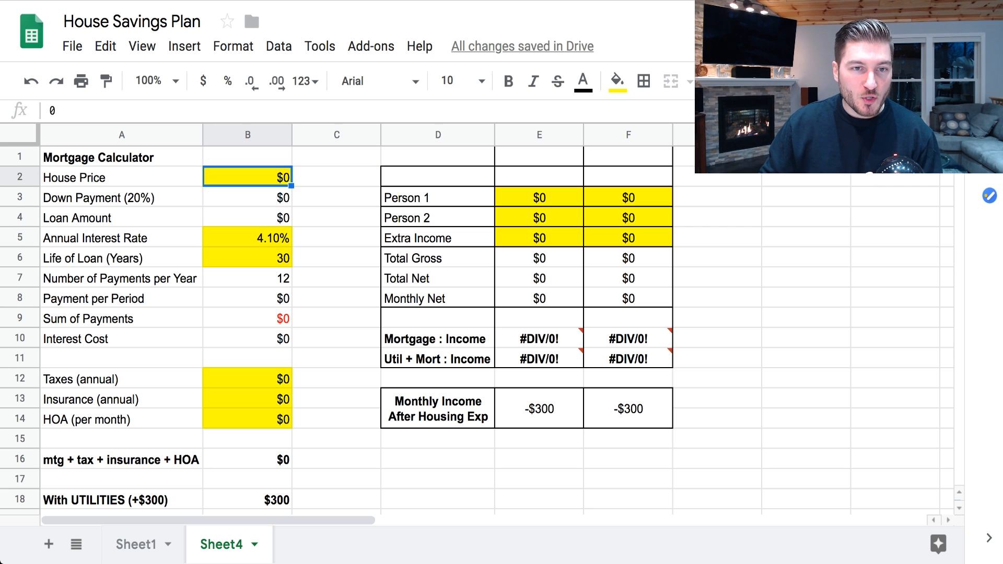
click(336, 176)
click(248, 176)
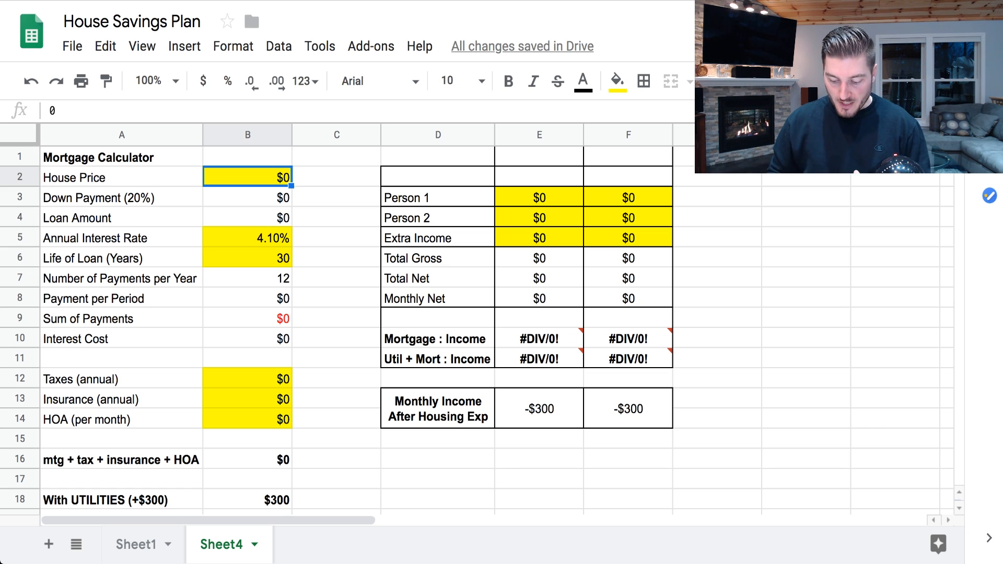
text(280,00)
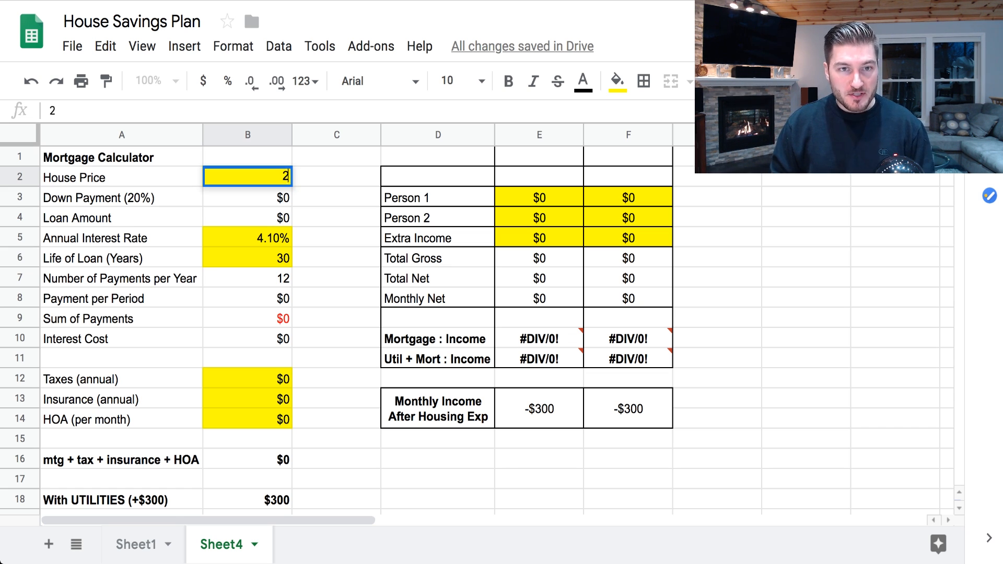
text(0)
key(Return)
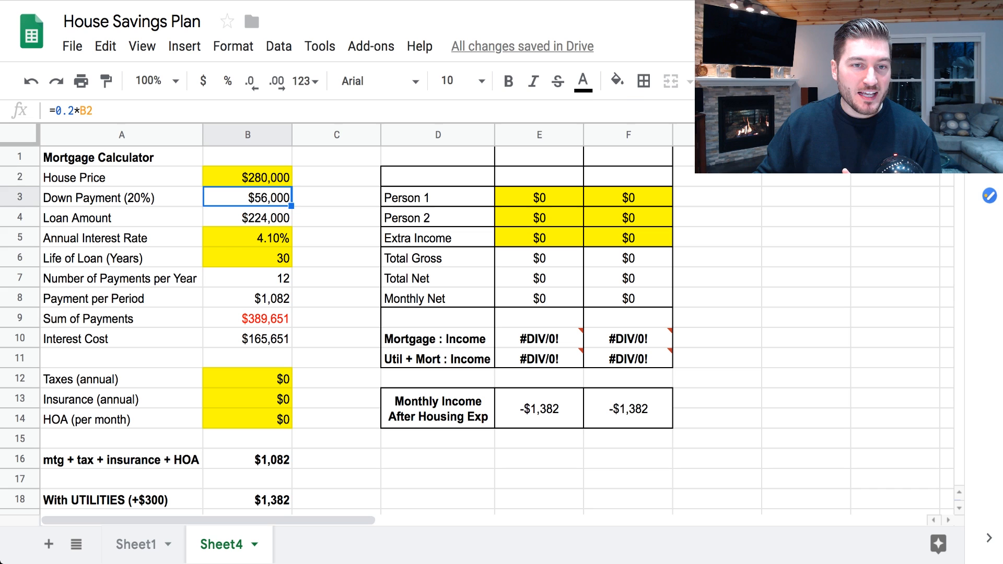
Check the down payment and loan amount formulas, and set the annual interest rate to 4.5%
click(248, 177)
click(247, 198)
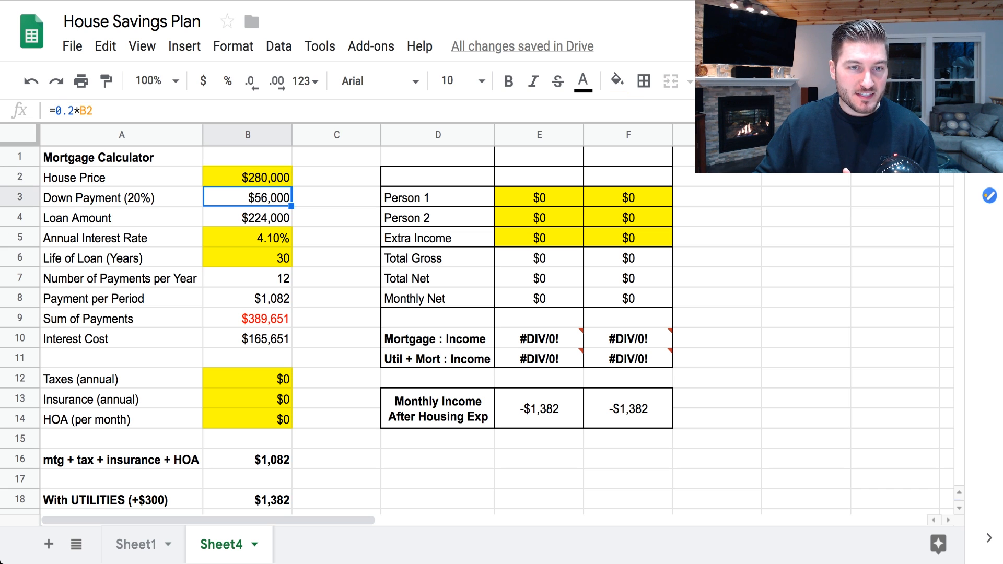
click(247, 217)
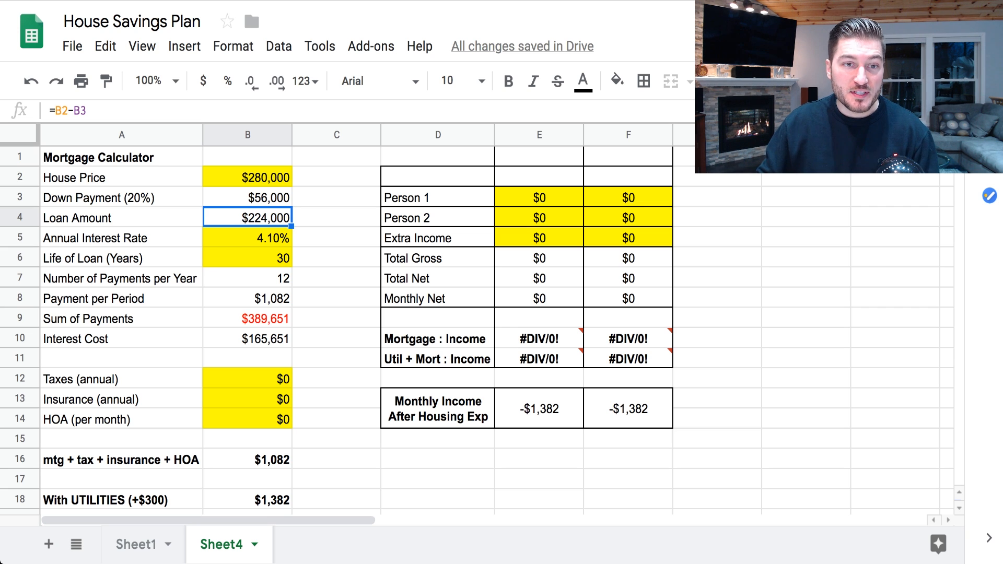
click(247, 239)
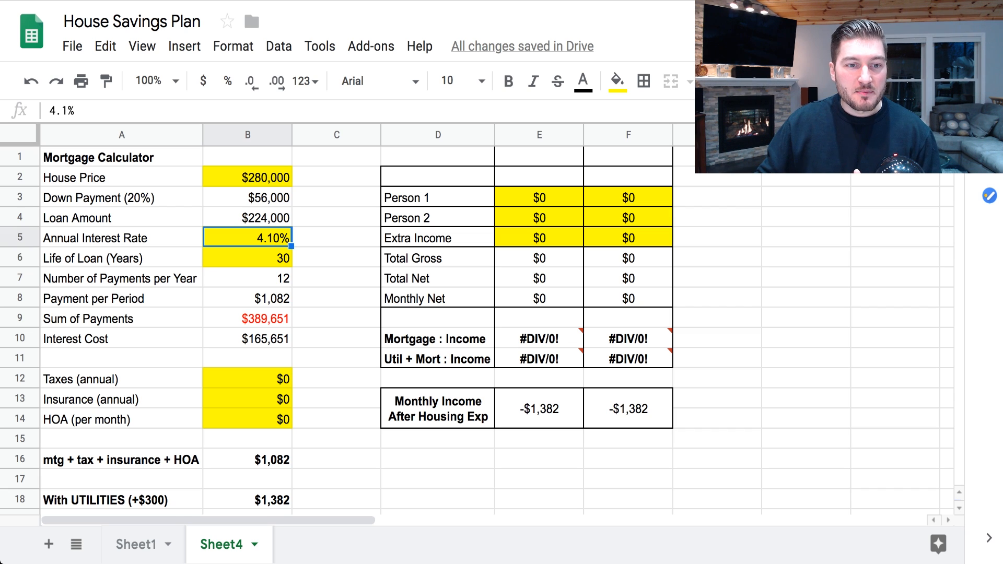
double_click(248, 238)
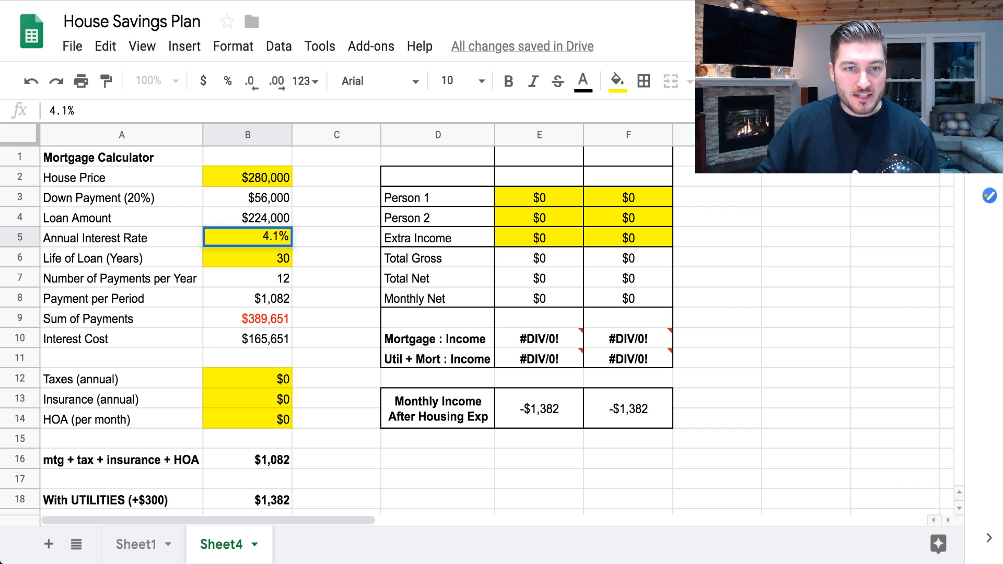
key(BackSpace)
key(BackSpace)
text(5%)
key(Tab)
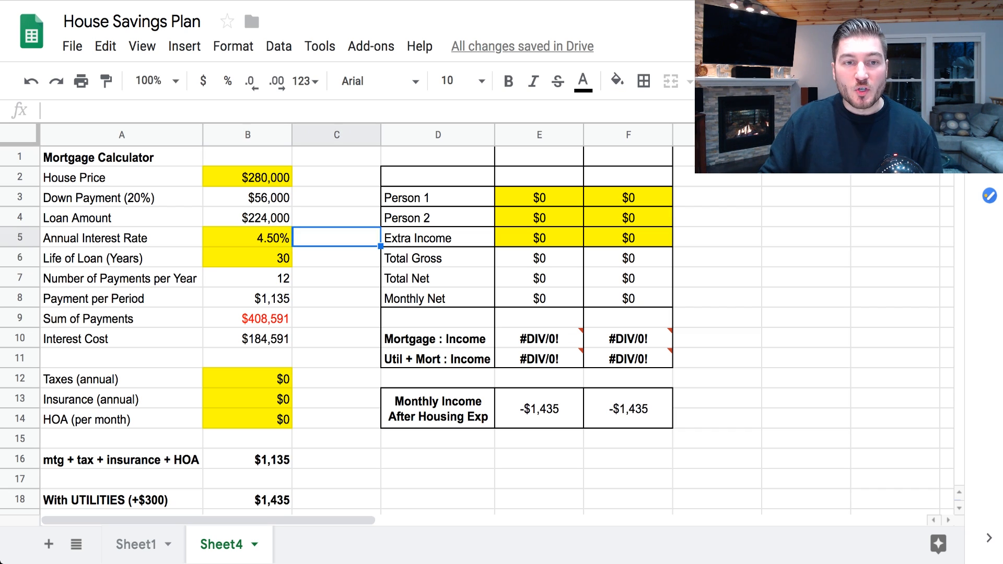
Set the life of the loan to 20 years and the annual interest rate to 4.1%
click(248, 258)
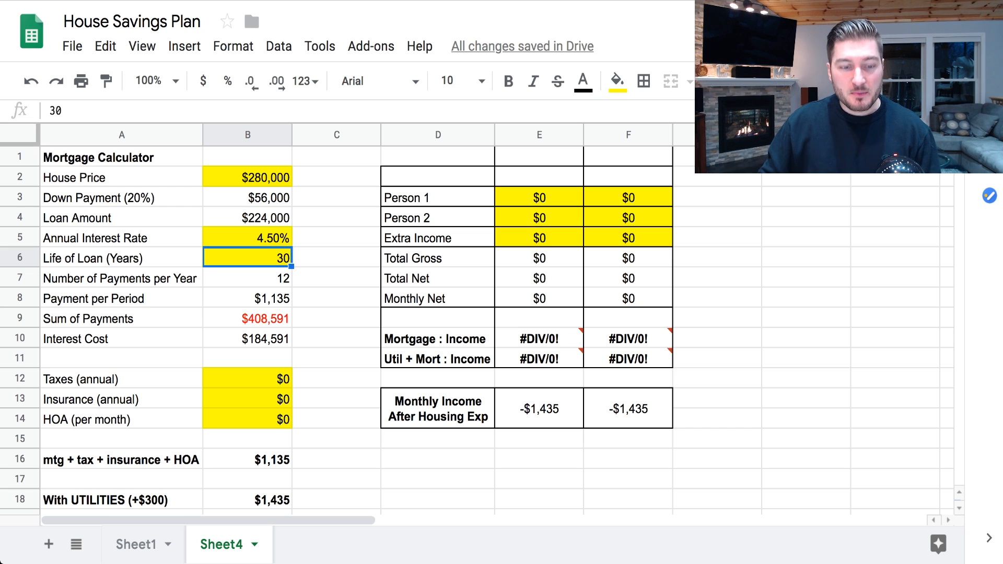
text(20)
key(Return)
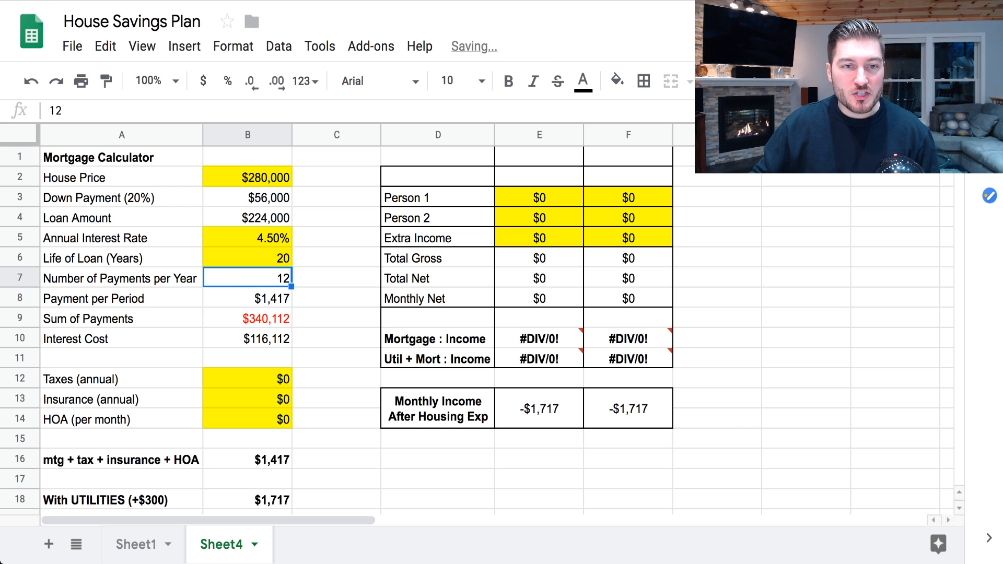
double_click(247, 238)
key(Left)
key(BackSpace)
text(1)
key(Return)
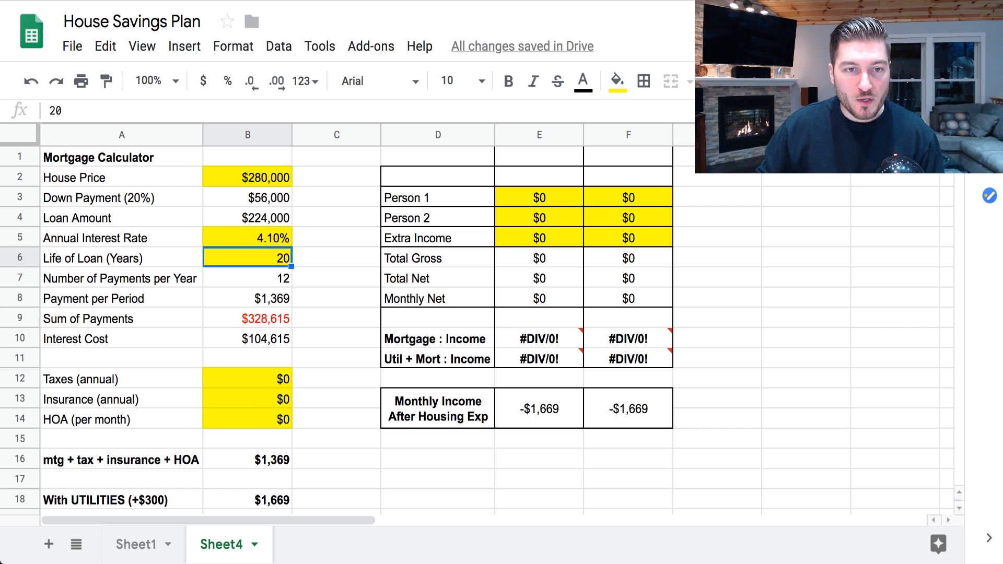
Examine the number of payments per year and the formulas behind payment per period, sum of payments and interest cost
key(Up)
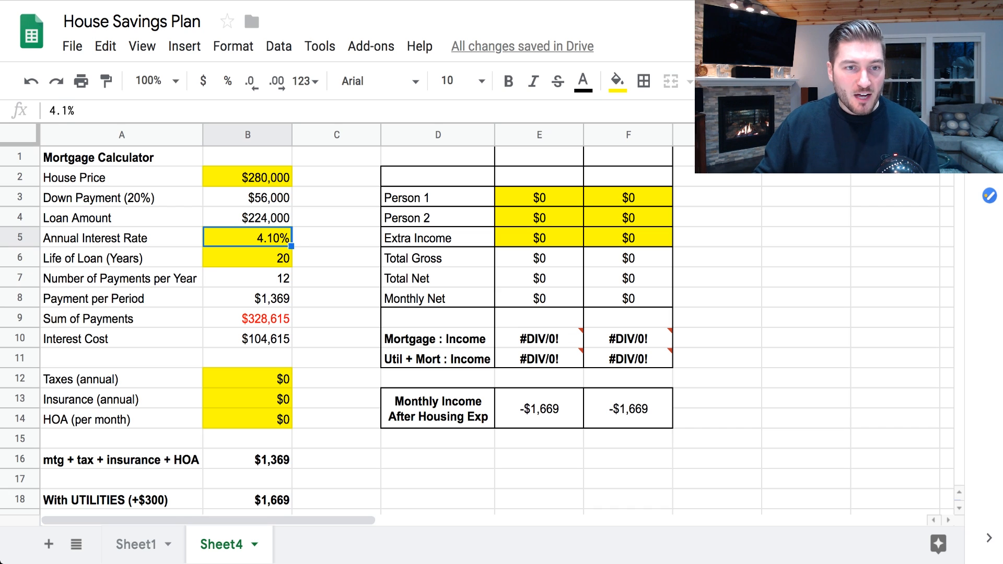
key(Down)
key(Down)
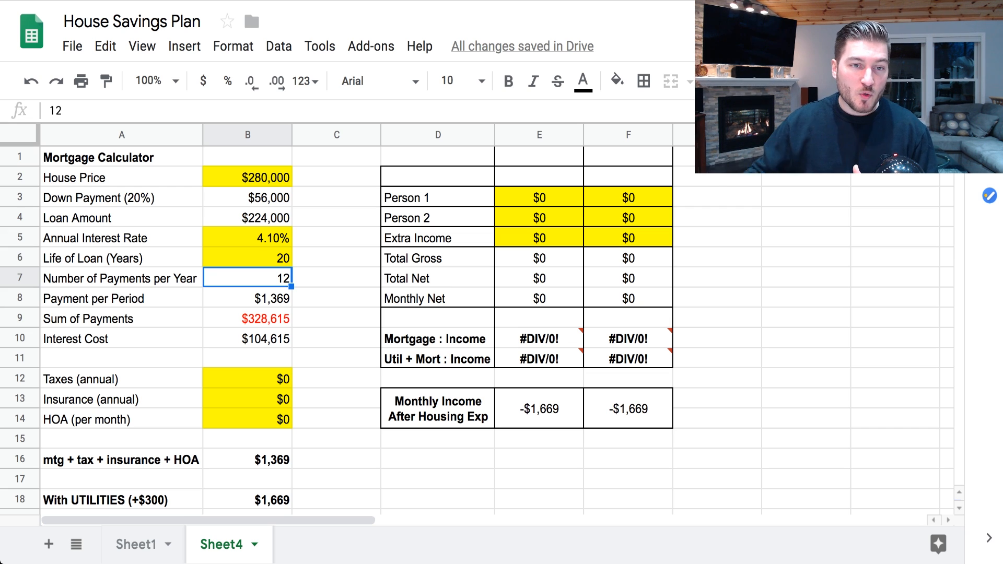
click(247, 298)
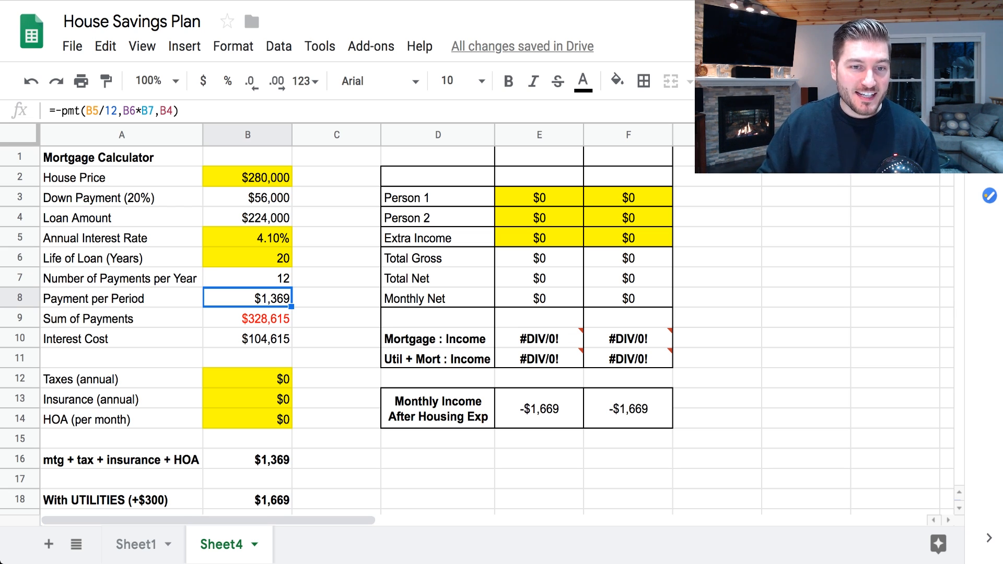
click(248, 319)
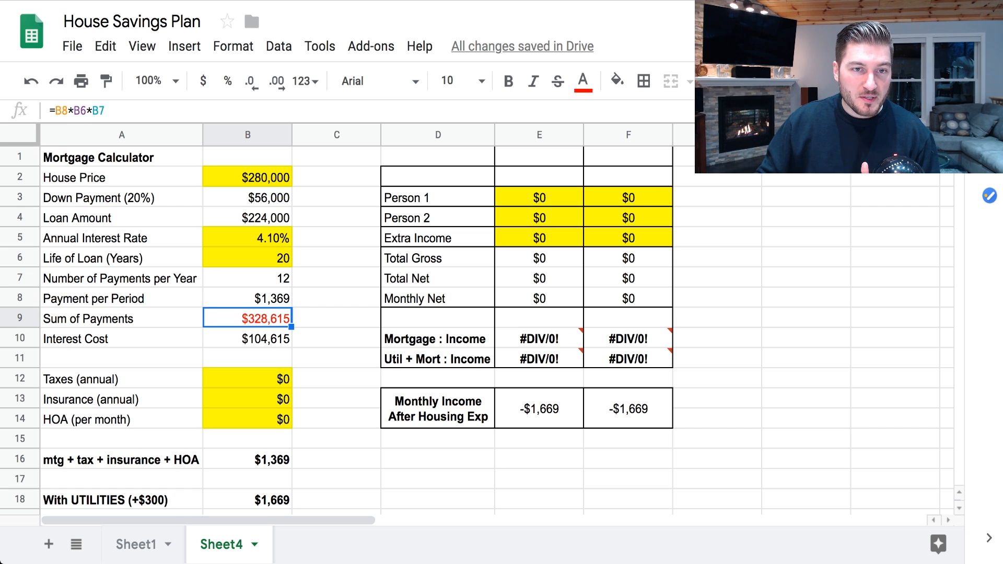
key(Return)
key(Escape)
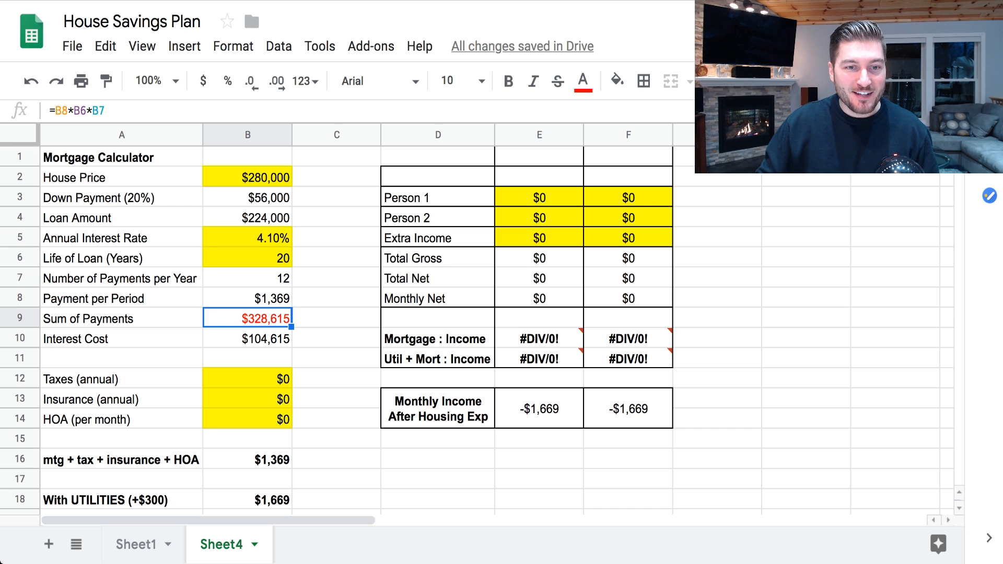
key(Down)
key(Return)
key(Escape)
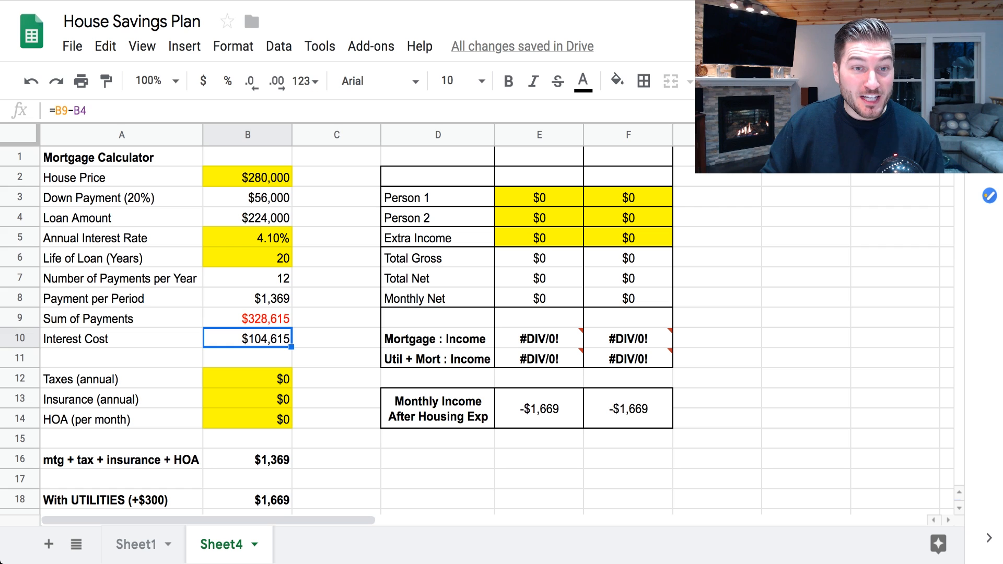
click(336, 340)
Change the loan scenario to a 30-year life with a 4.5% annual interest rate
click(247, 258)
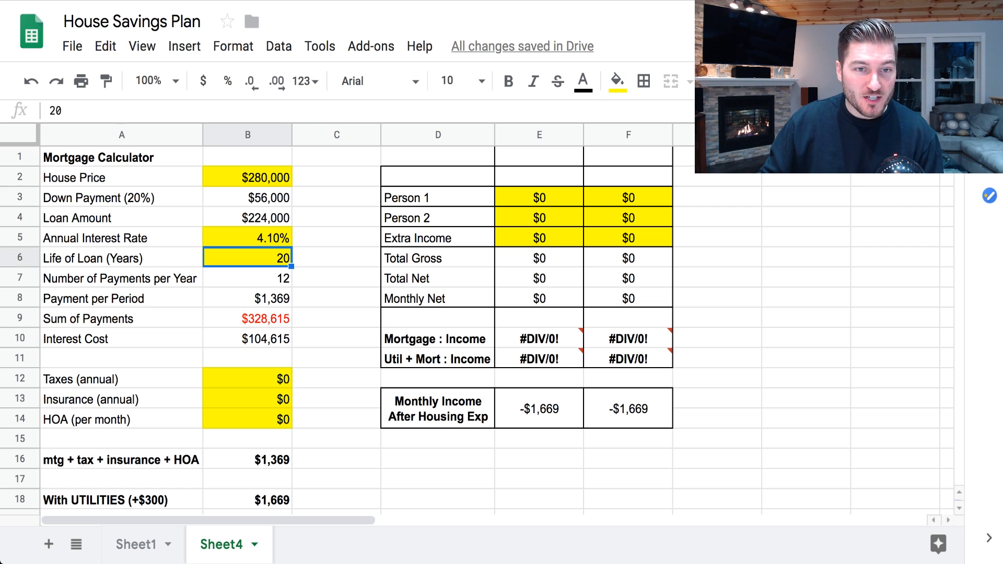
click(247, 238)
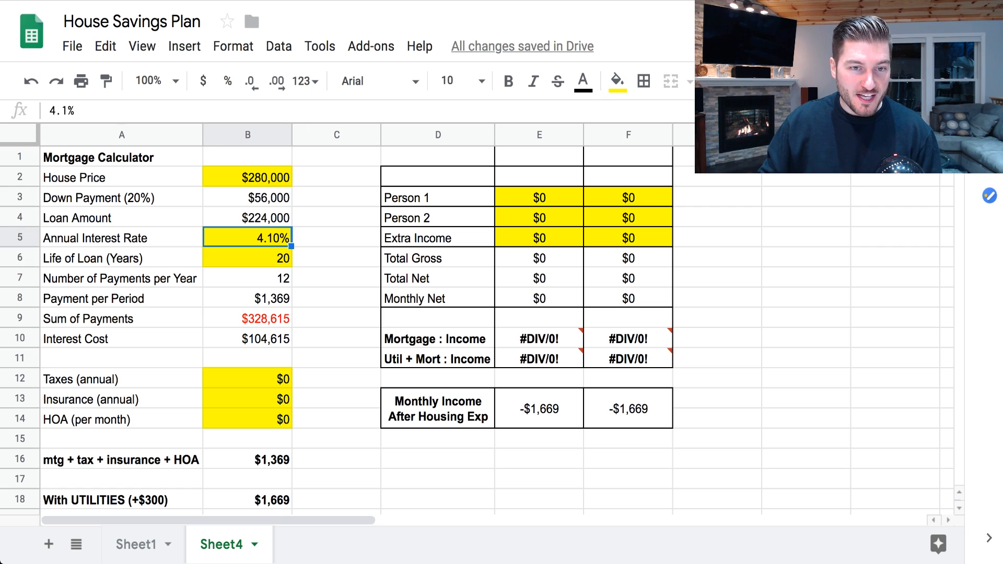
click(248, 258)
text(30)
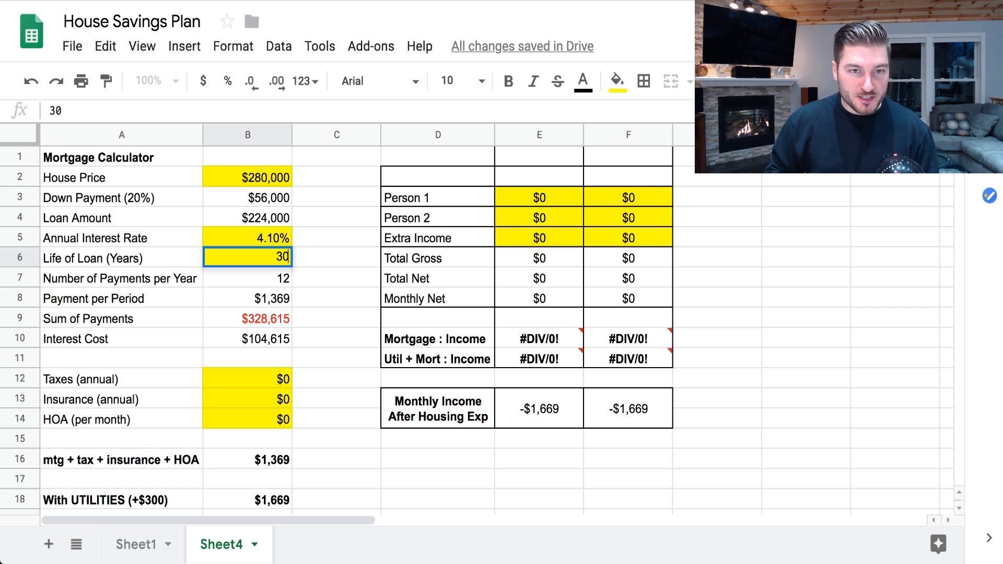
key(Return)
double_click(280, 237)
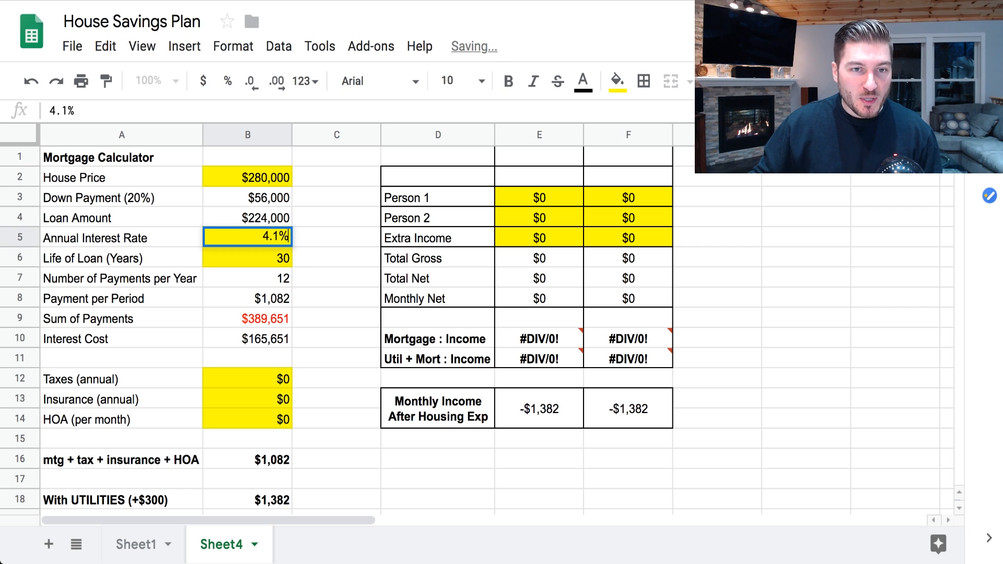
key(BackSpace)
text(5)
key(Return)
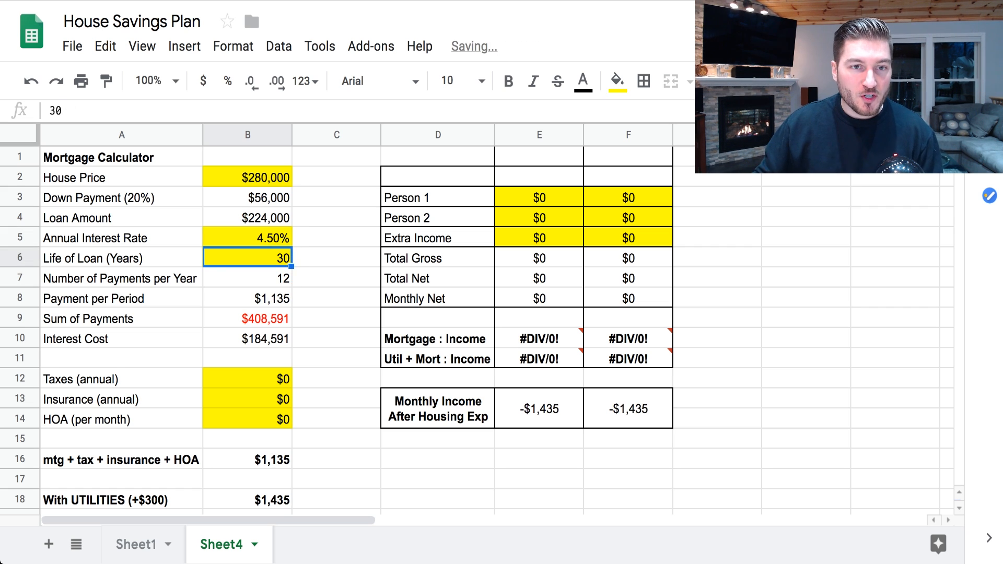
Check the sum of payments, and return the loan scenario to 20 years at a 4.1% annual interest rate
click(248, 238)
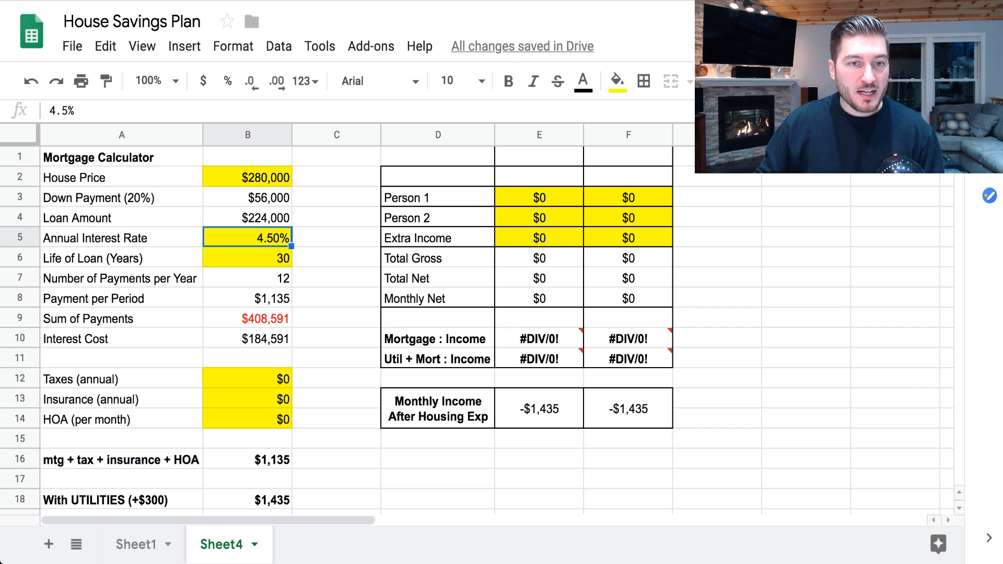
click(247, 258)
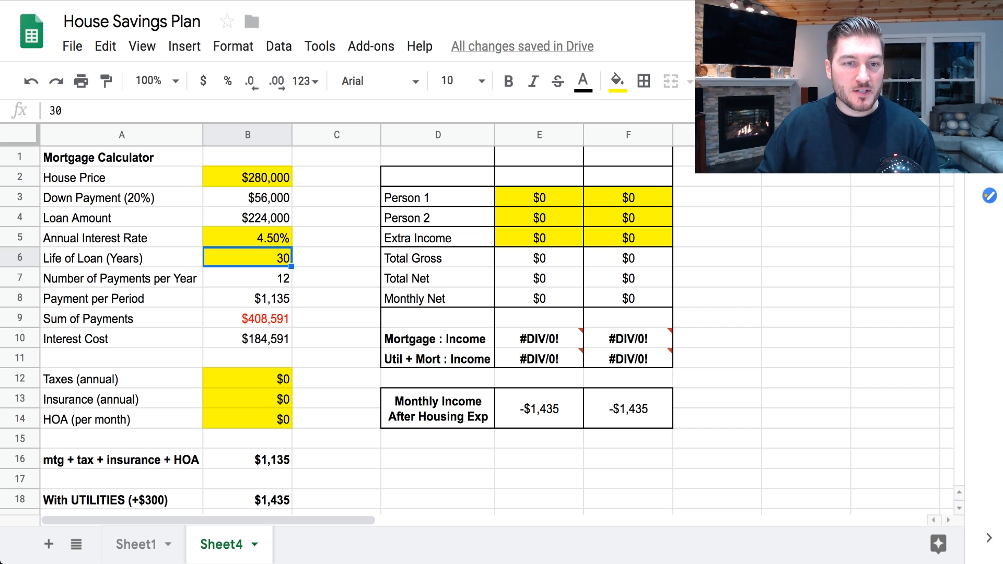
click(248, 319)
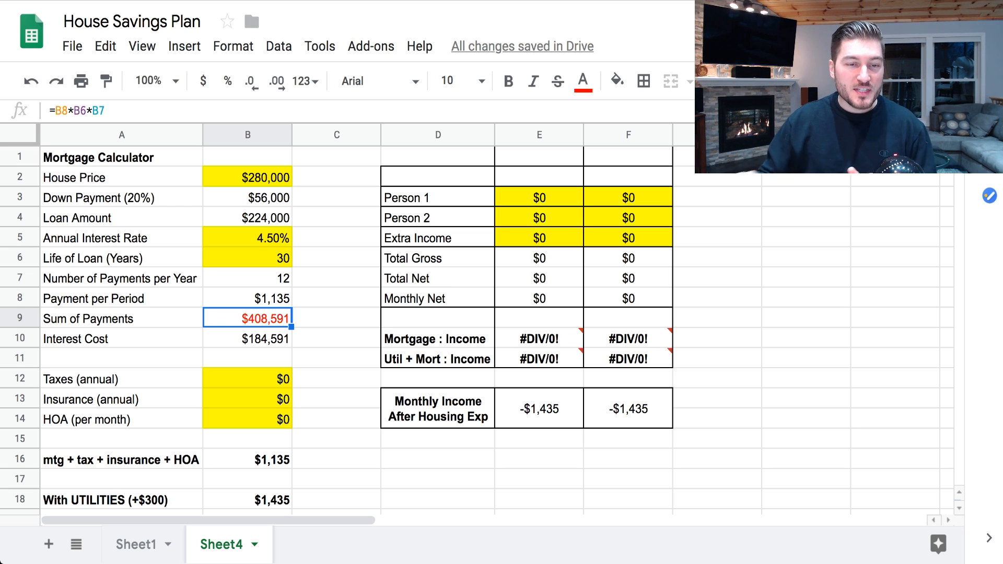
click(247, 258)
text(20)
key(Return)
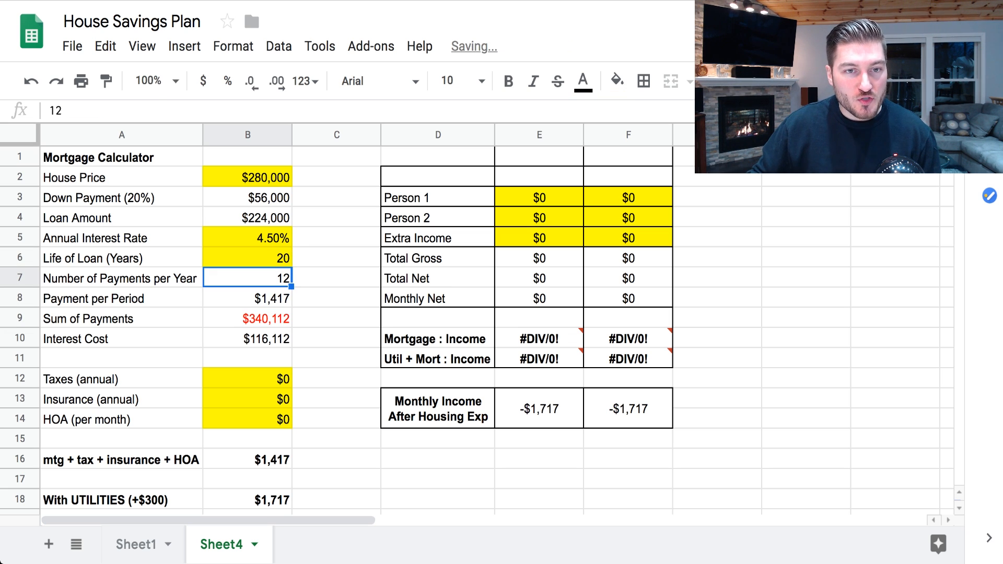
double_click(247, 239)
key(Left)
key(BackSpace)
text(1)
key(Return)
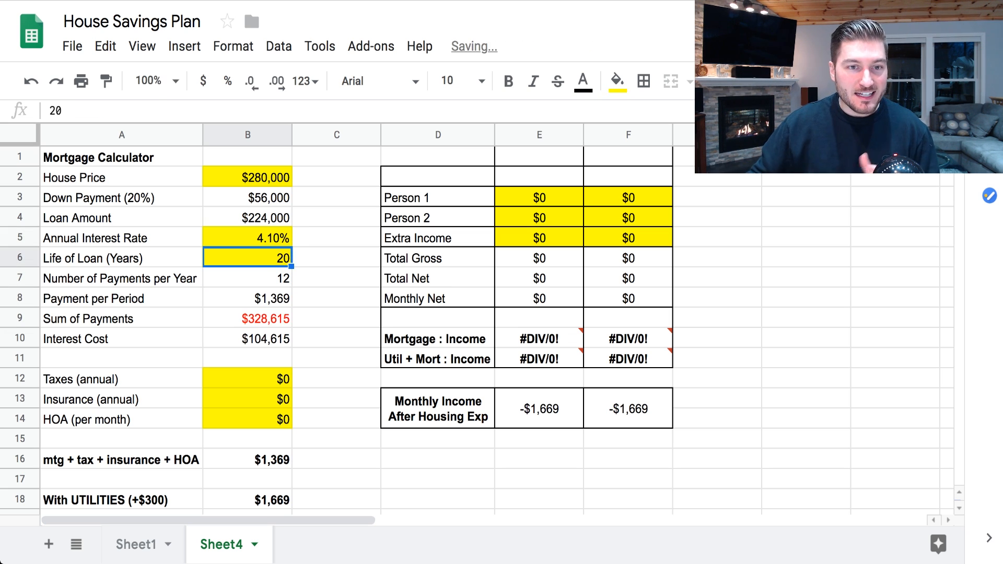
click(336, 318)
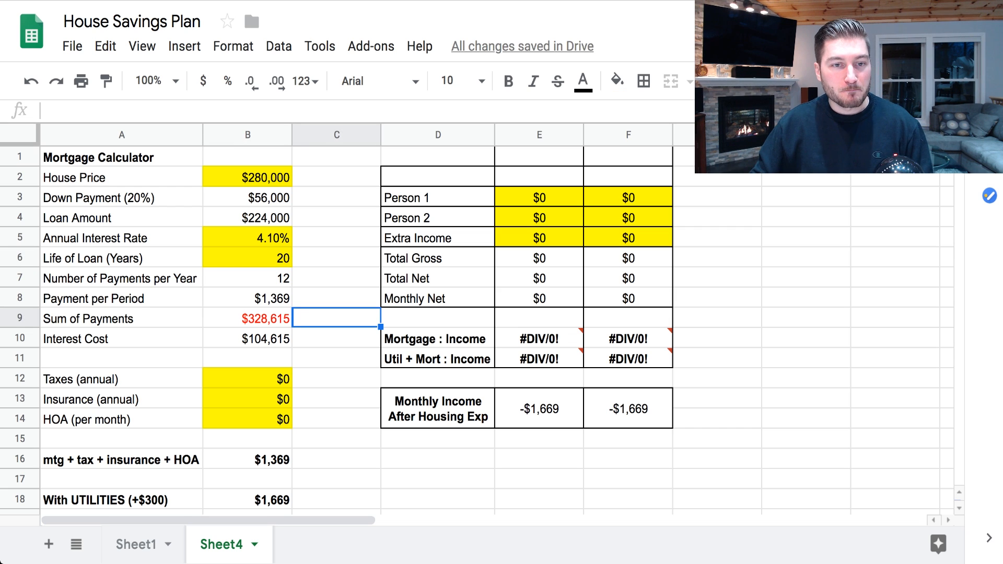
Enter annual taxes of 5800 and annual insurance of 1000
click(248, 358)
click(248, 379)
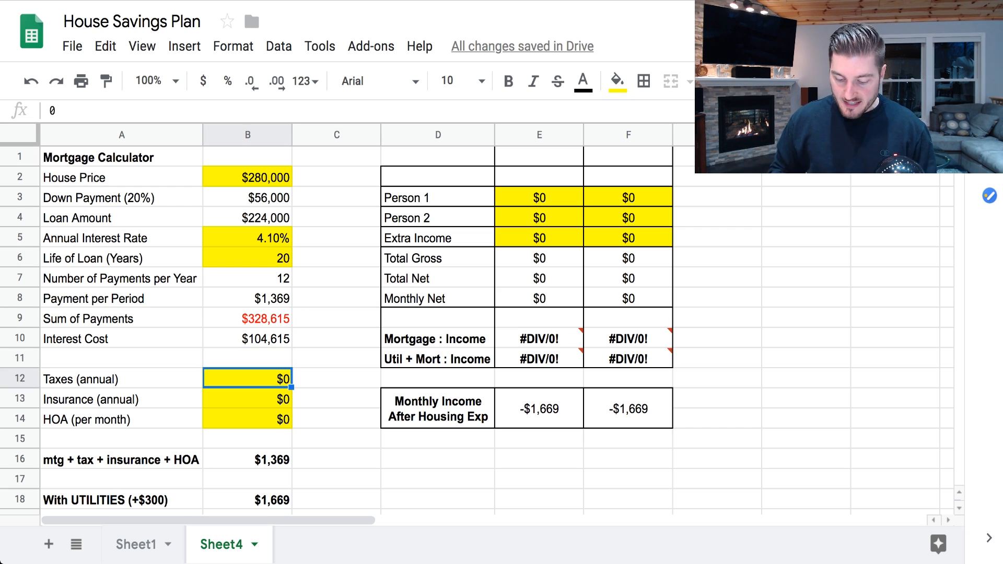
text(5800)
key(Return)
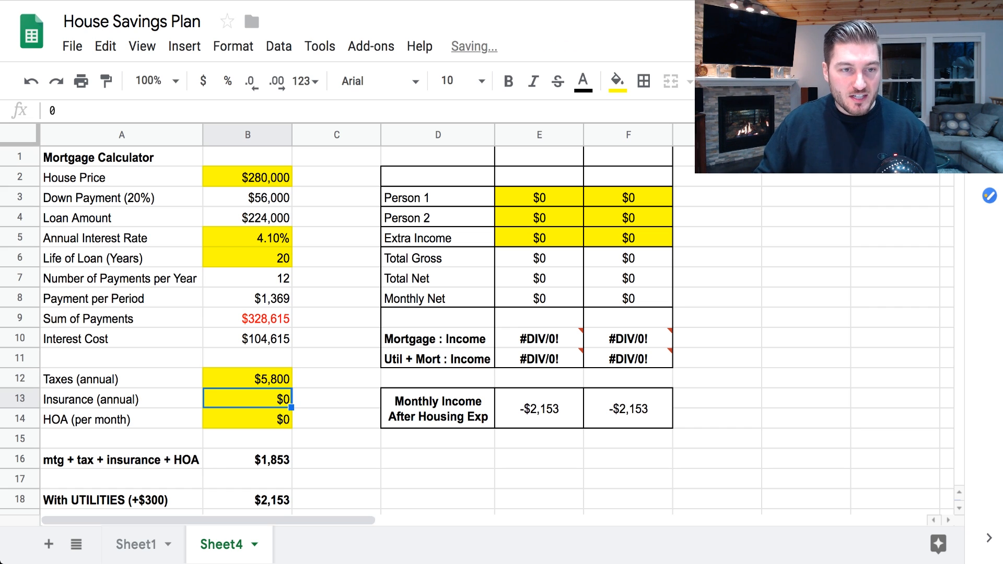
text(1000)
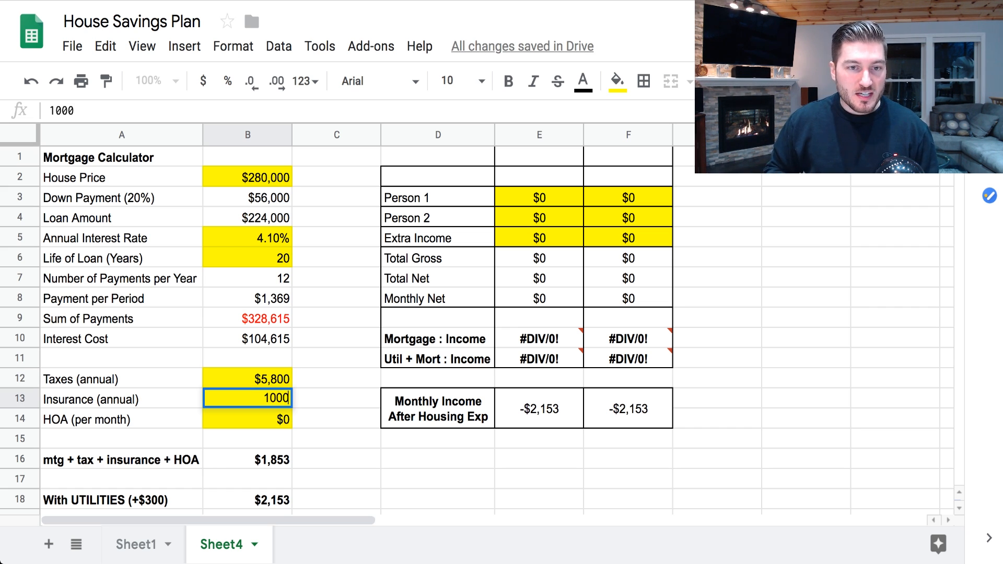
key(Return)
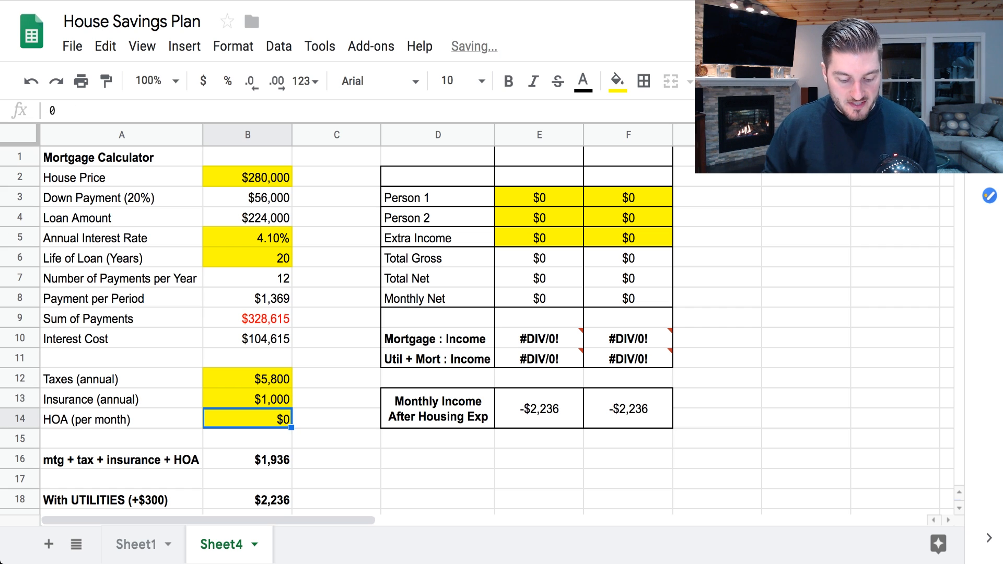
Set the monthly HOA fee to 30
text(30)
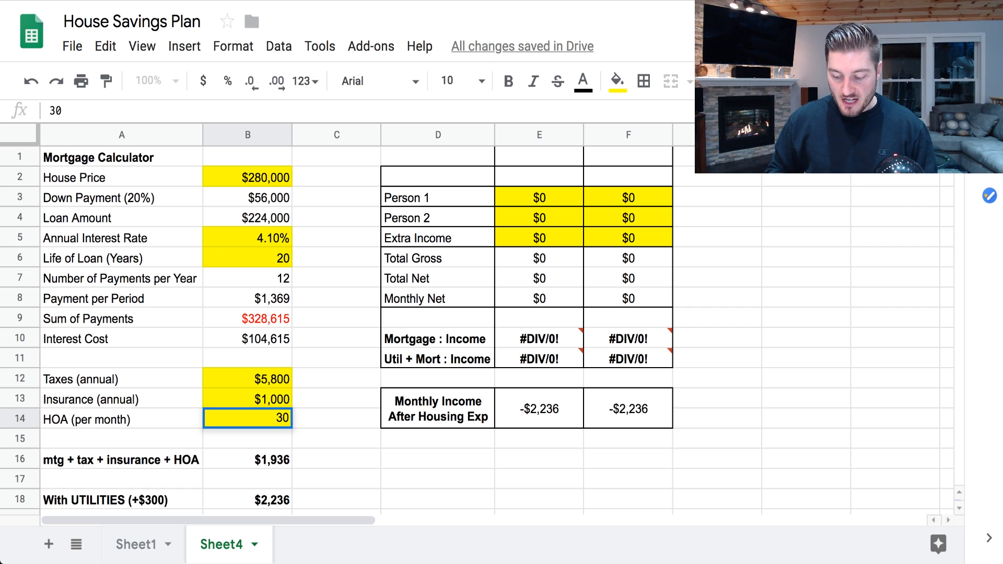
key(Return)
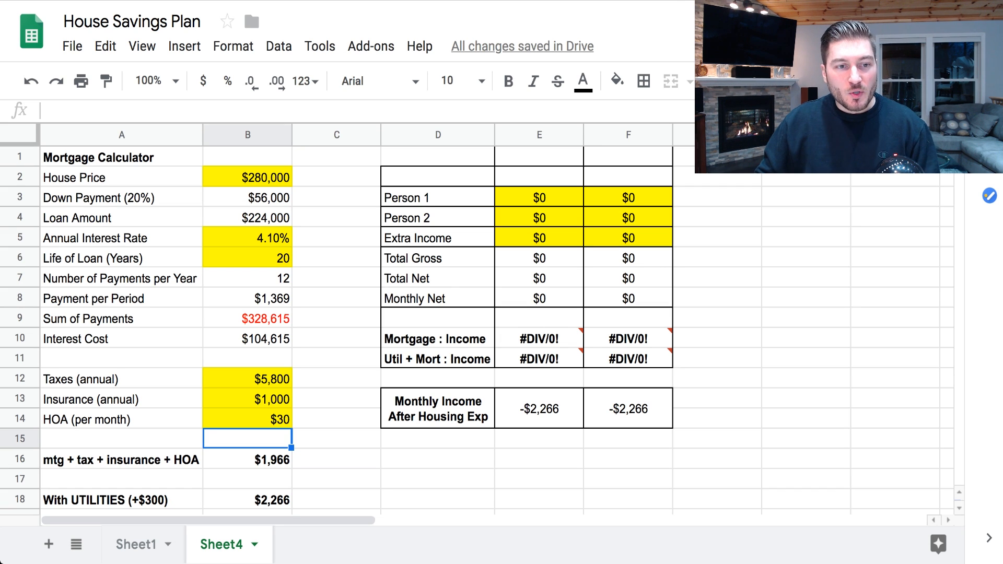
Examine the formulas behind the combined mortgage, tax, insurance and HOA cost and the total with utilities
click(335, 479)
double_click(248, 460)
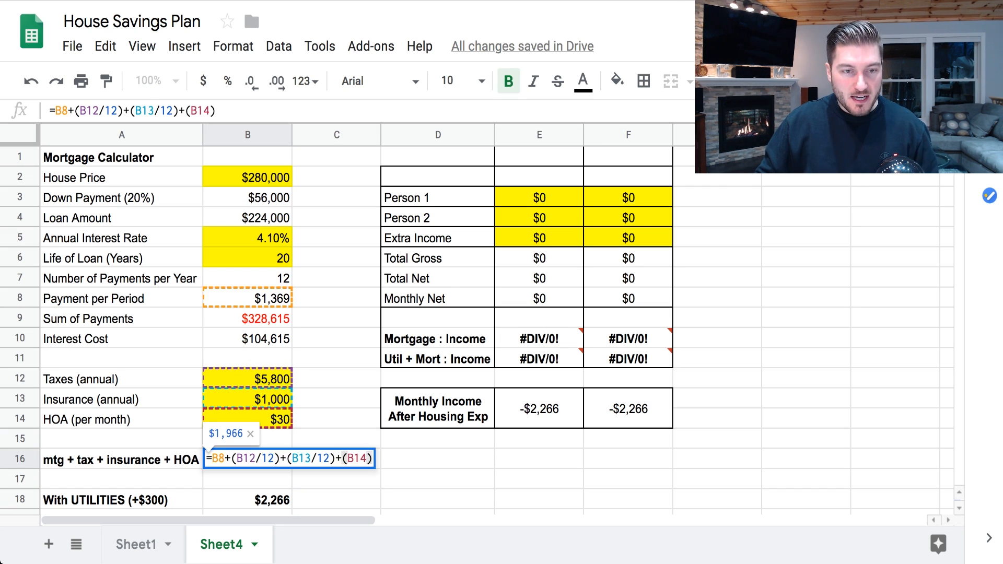
key(Escape)
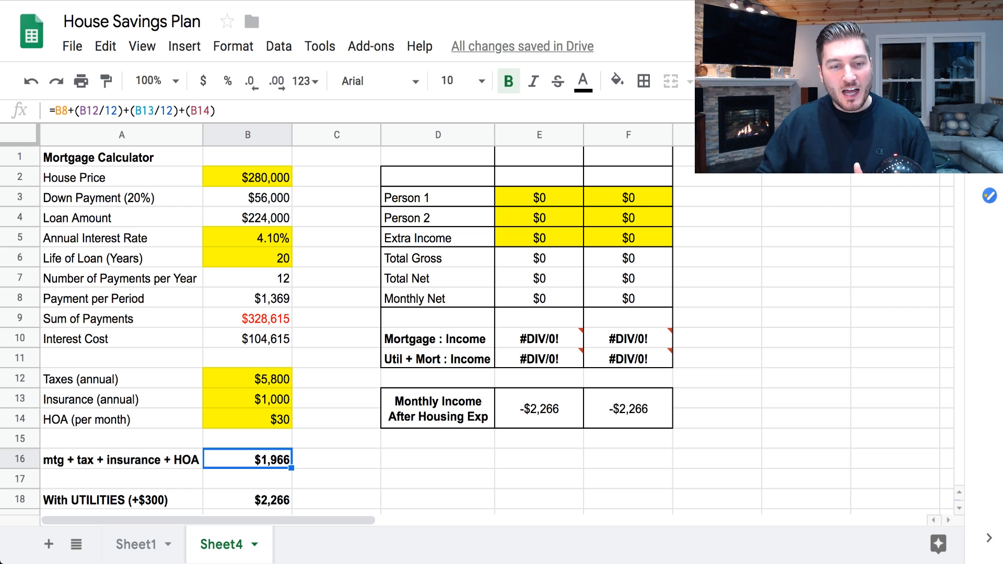
click(247, 500)
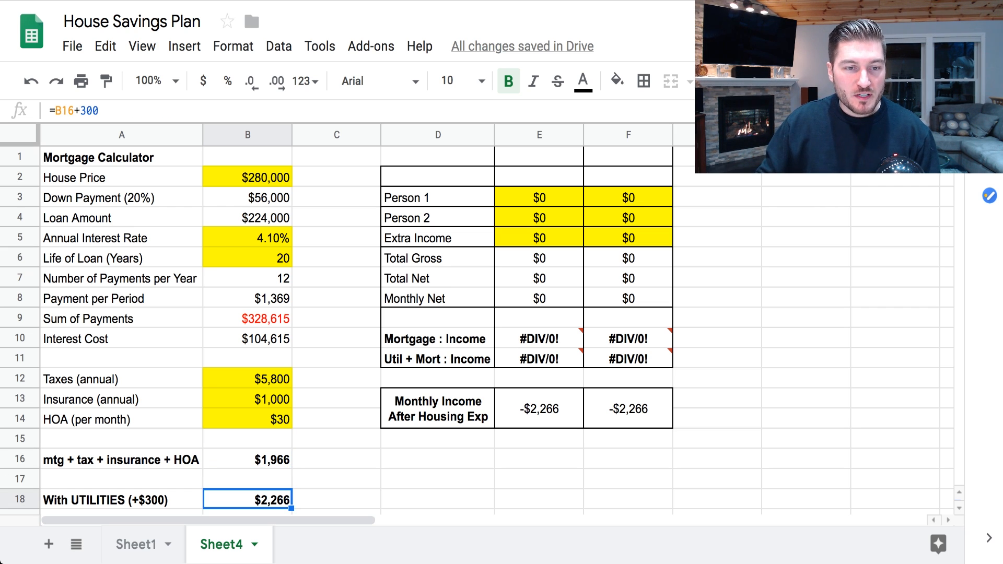
click(121, 499)
click(248, 501)
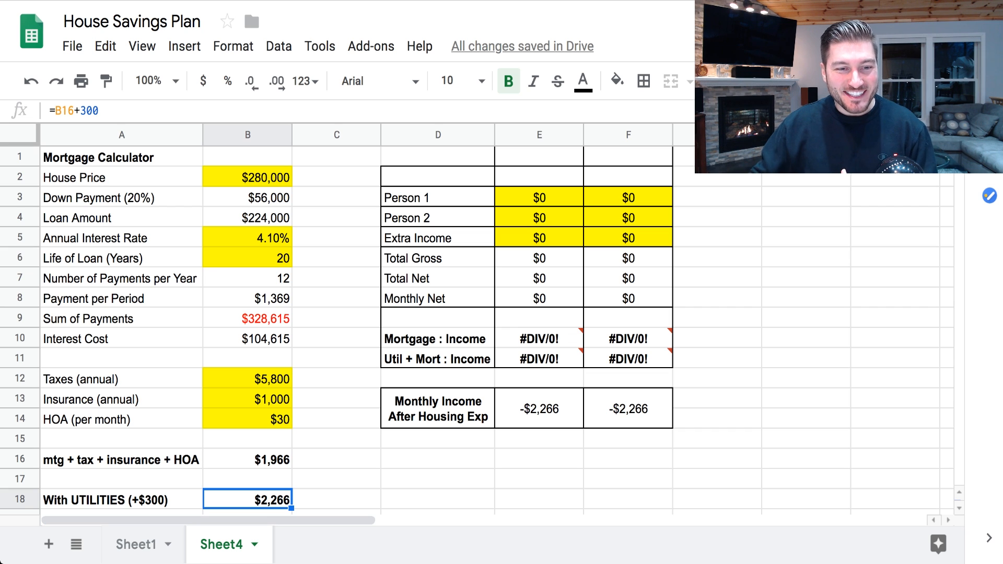
click(336, 499)
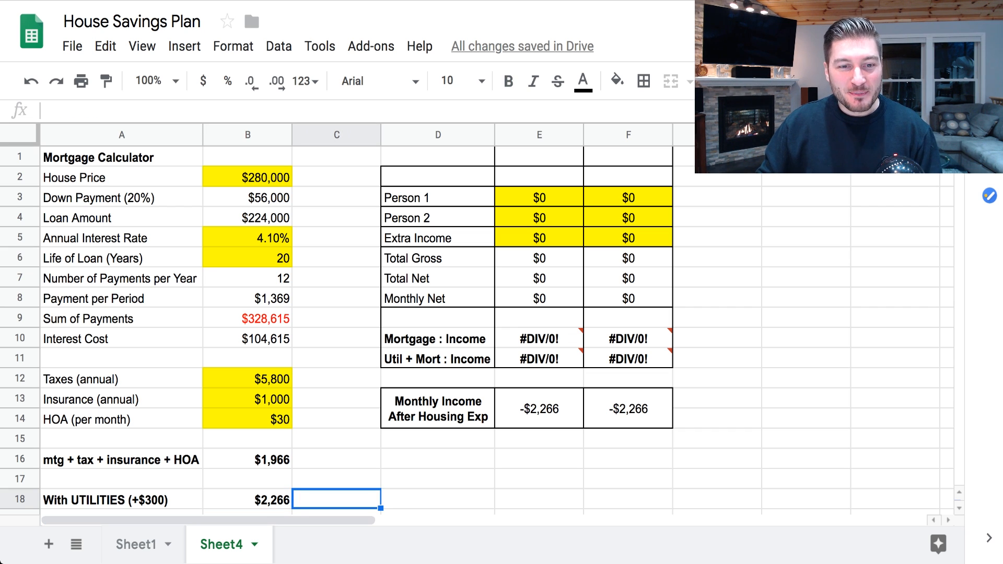
click(247, 500)
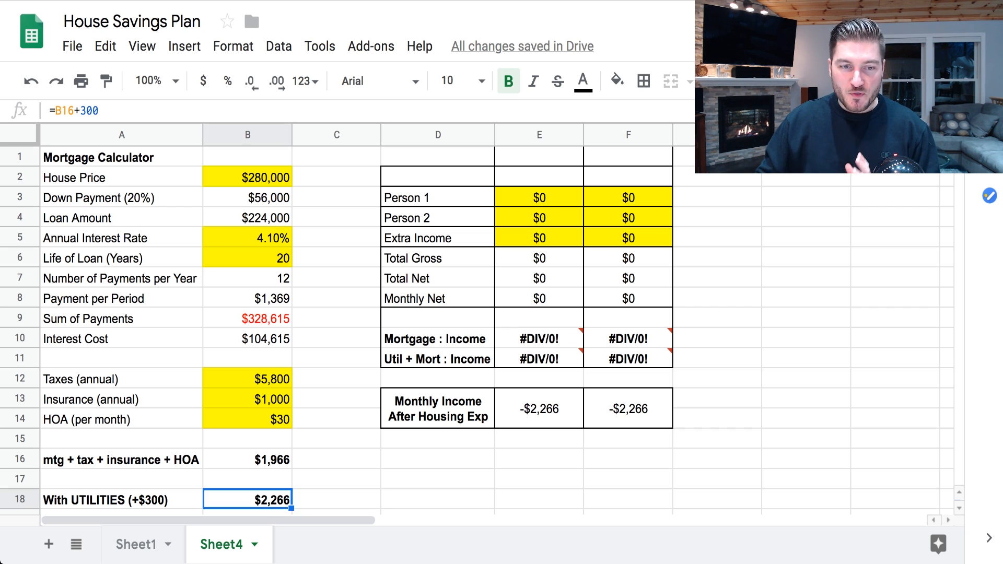
click(336, 379)
click(247, 499)
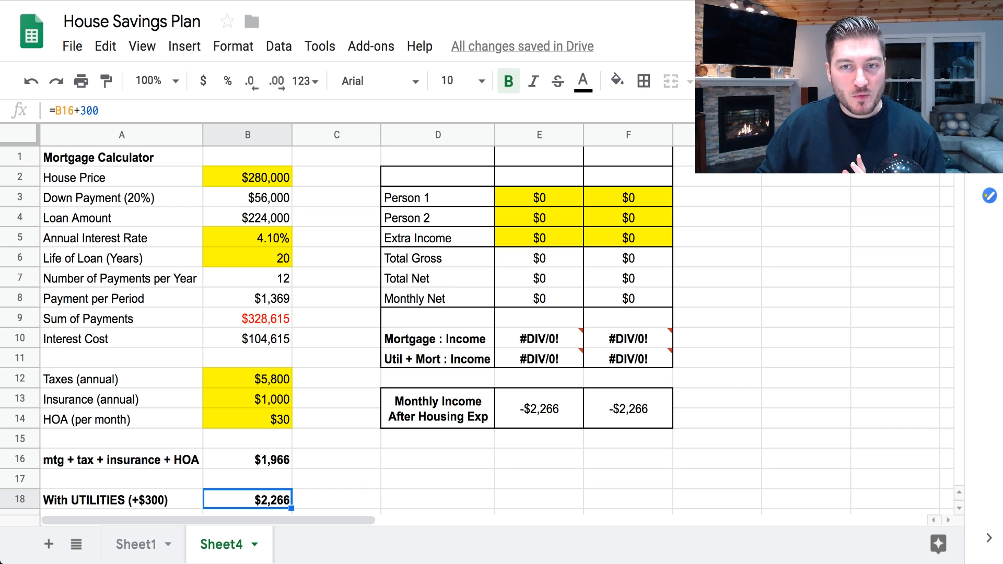
click(805, 197)
key(Left)
key(Left)
key(Left)
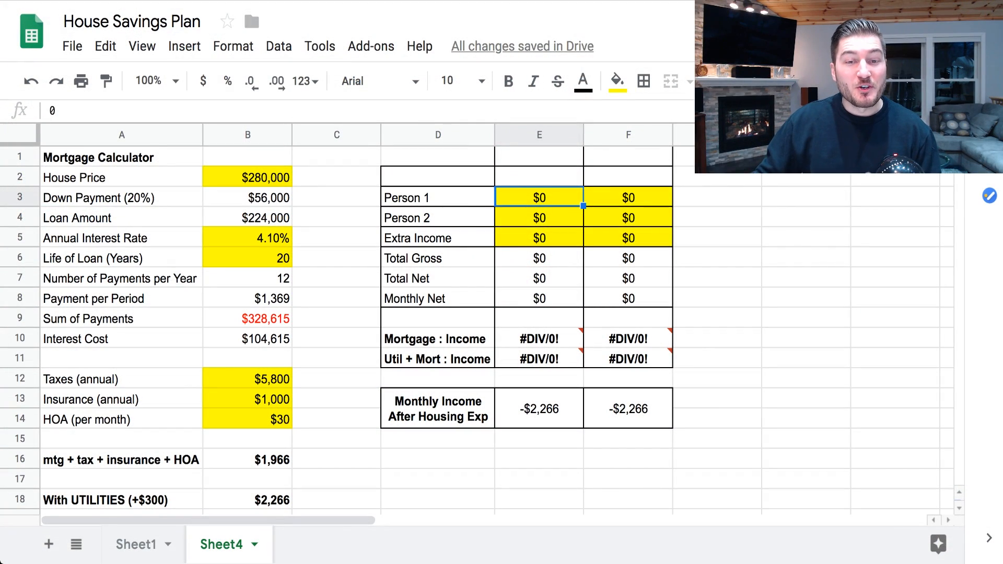
click(540, 459)
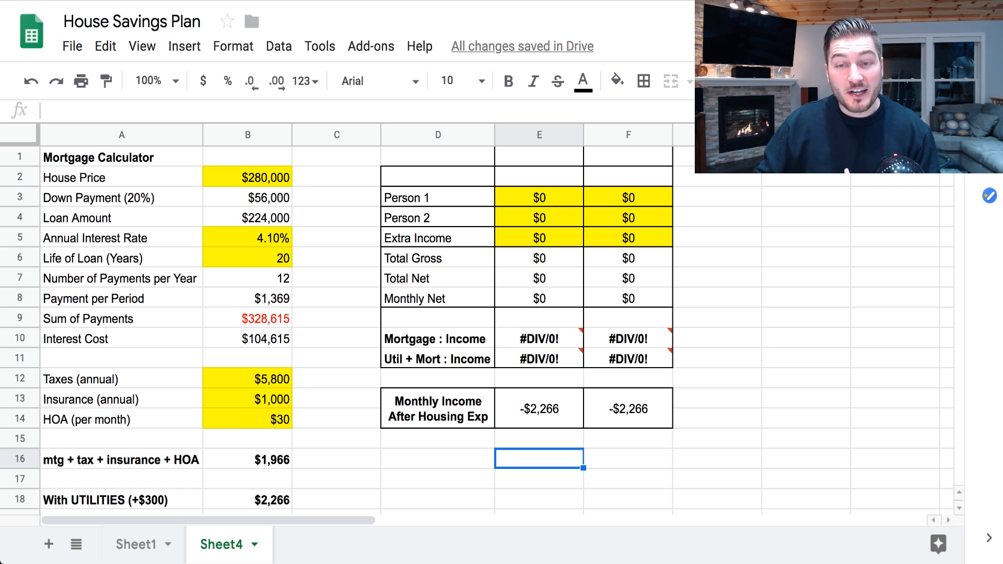
click(627, 459)
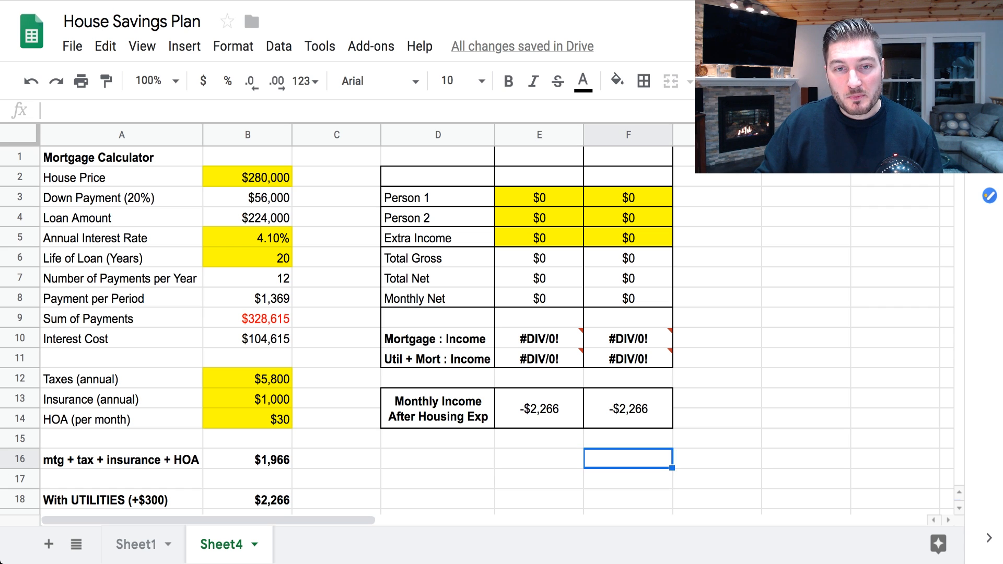
click(438, 458)
Enter an income of 50000 for Person 1 in the first income column
click(539, 197)
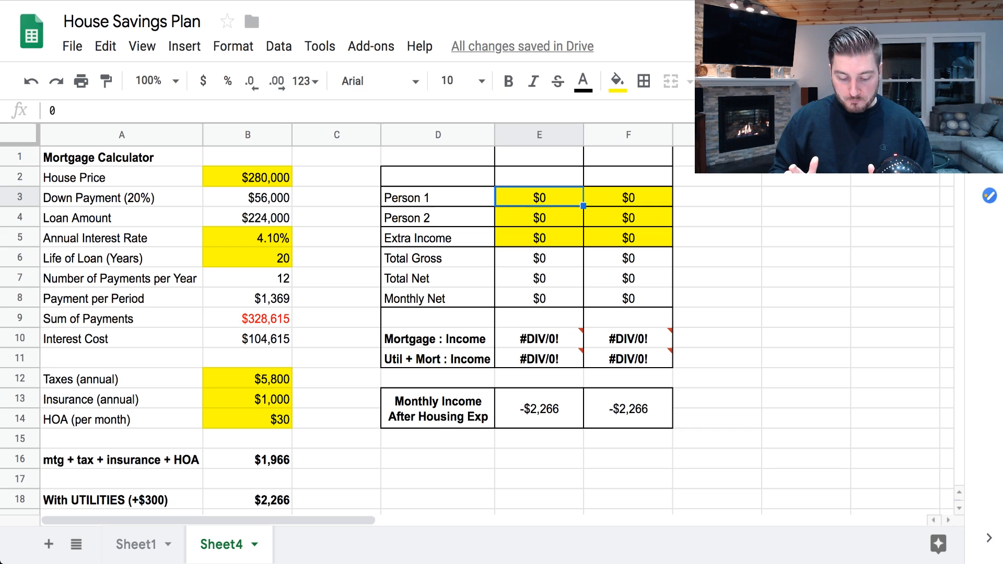
text(50000)
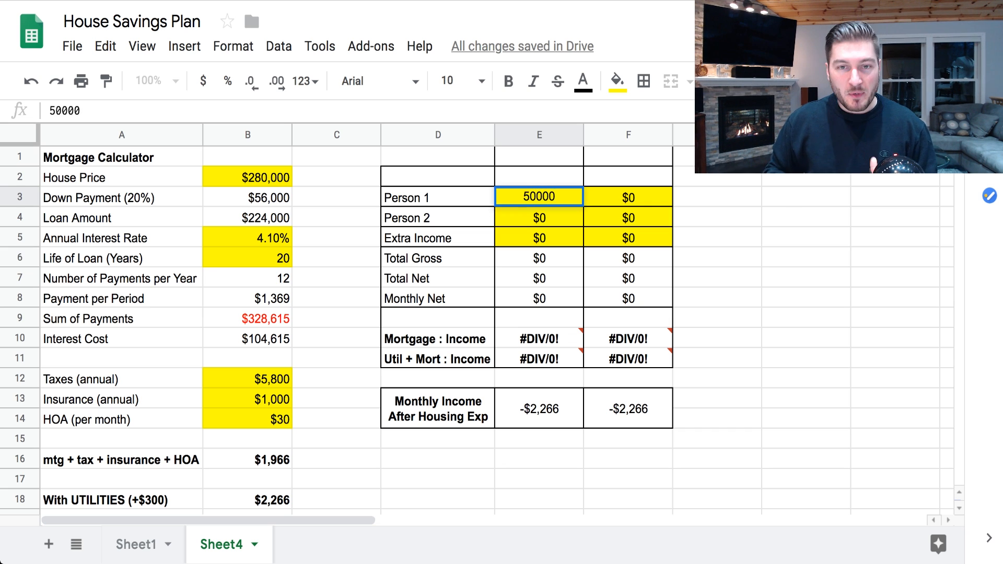
key(Return)
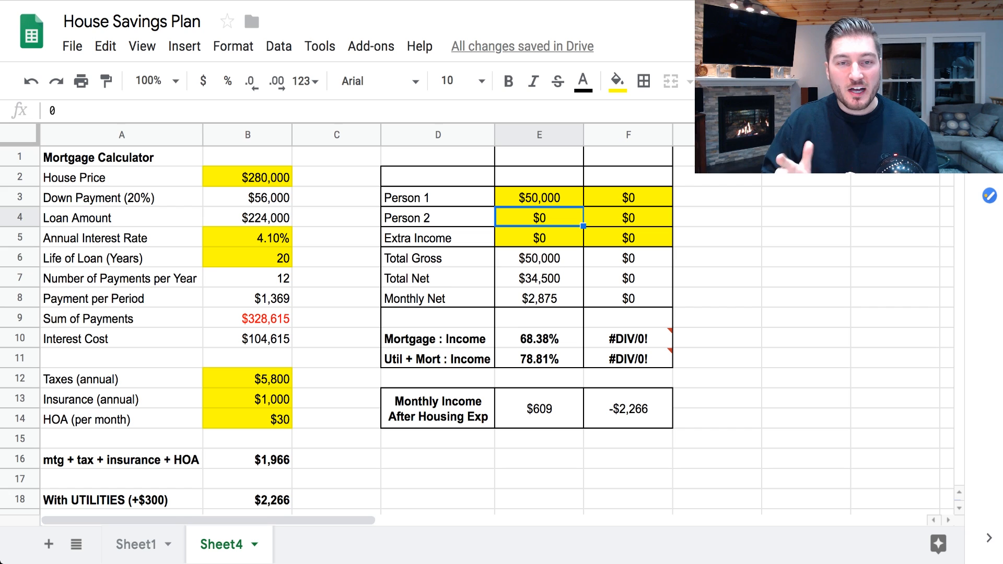
Enter 55000 as Person 2's income and 5000 as extra income in the first income column
text(50000)
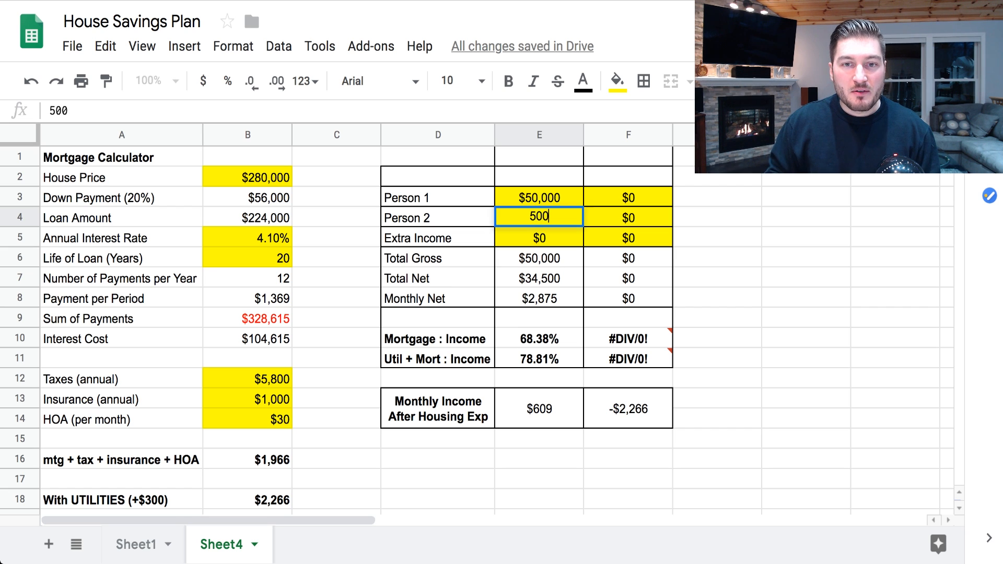
key(BackSpace)
key(BackSpace)
key(BackSpace)
key(BackSpace)
key(BackSpace)
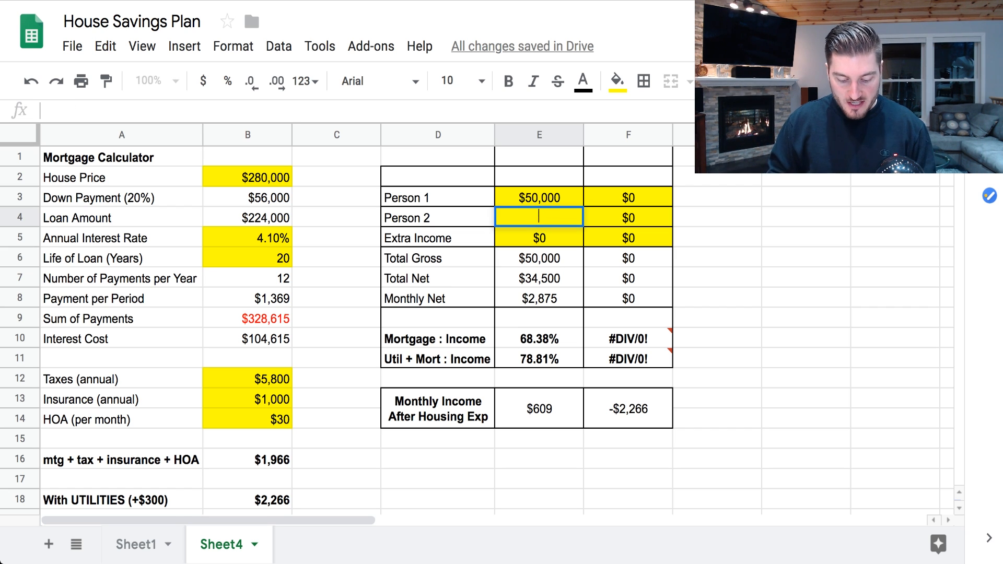
text(55000)
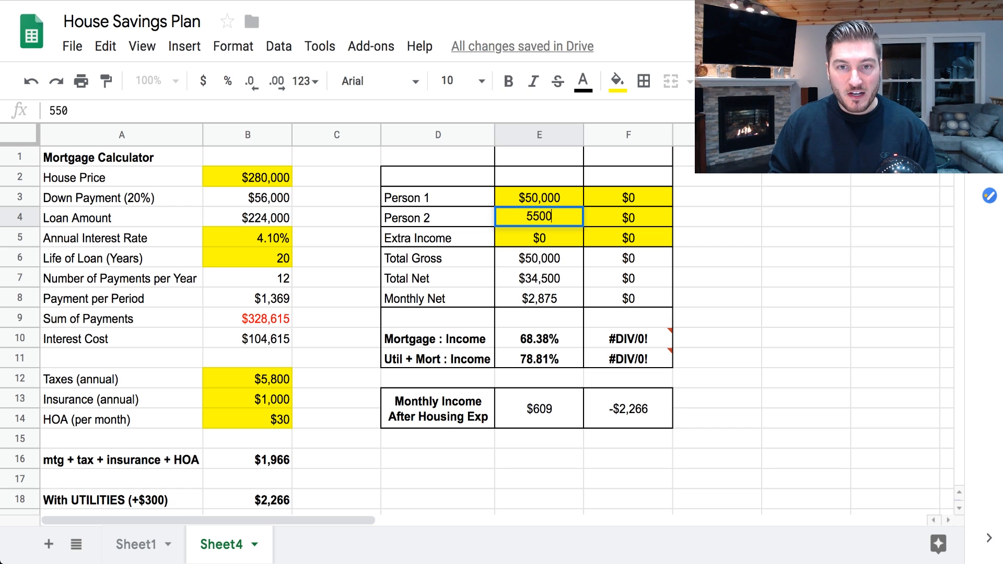
key(Return)
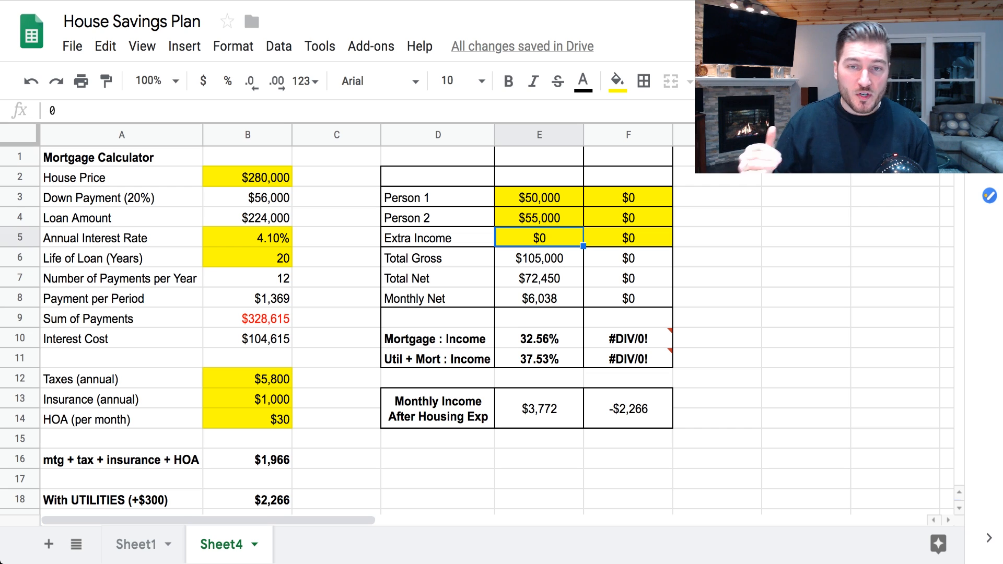
text(5000)
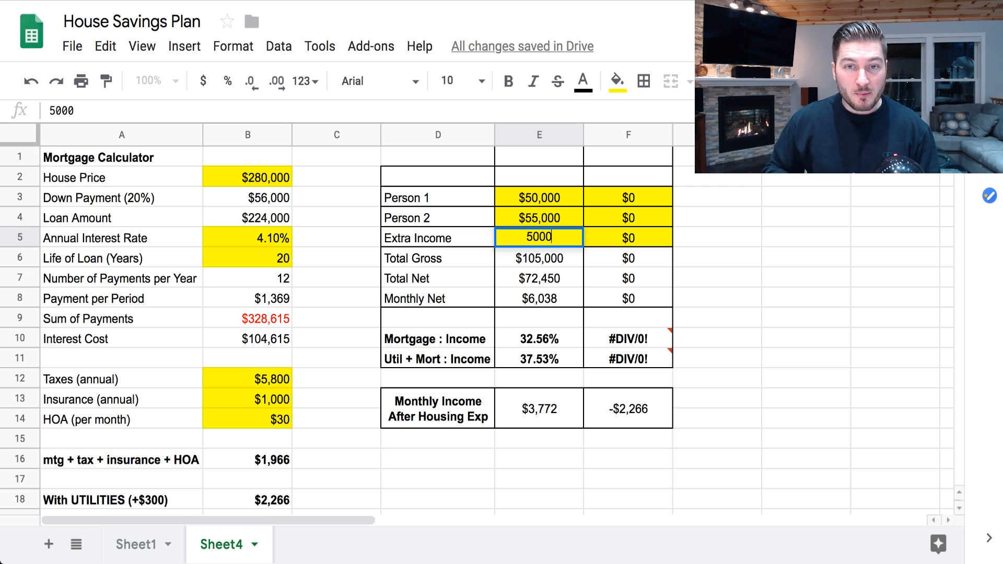
key(Return)
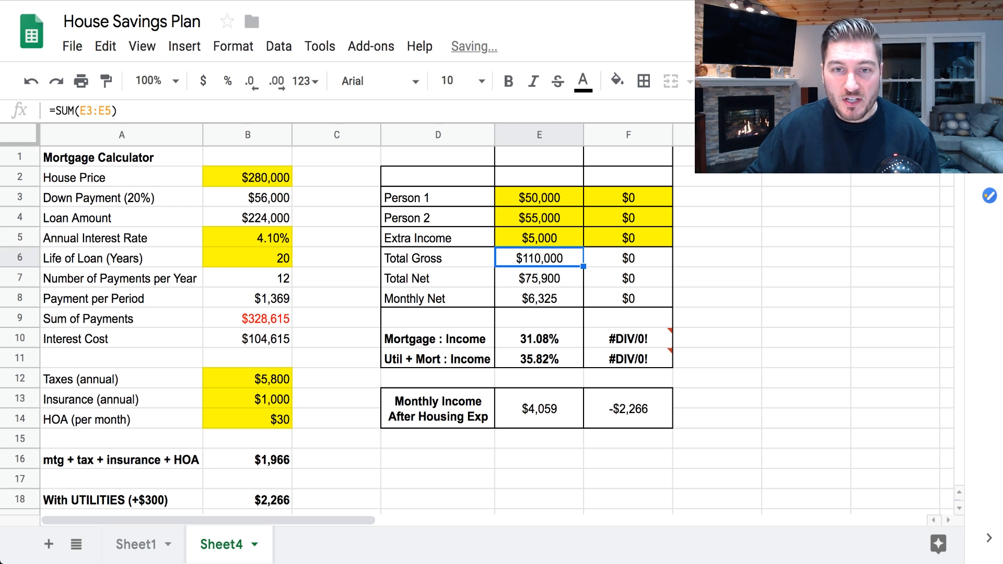
Examine how Total Gross sums the three income entries and which tax factor the Total Net formula applies
key(Up)
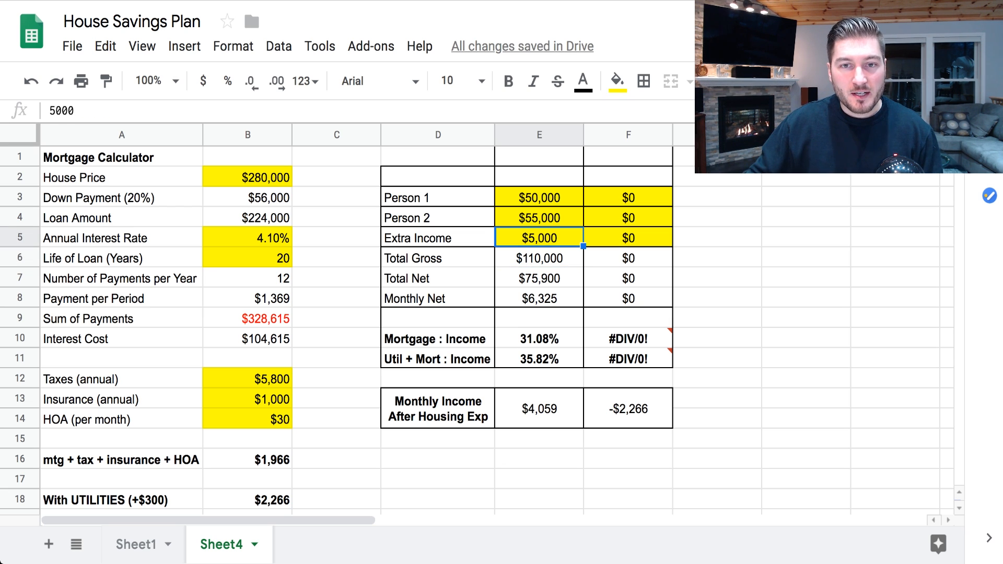
key(shift+Up)
key(shift+Up)
key(Down)
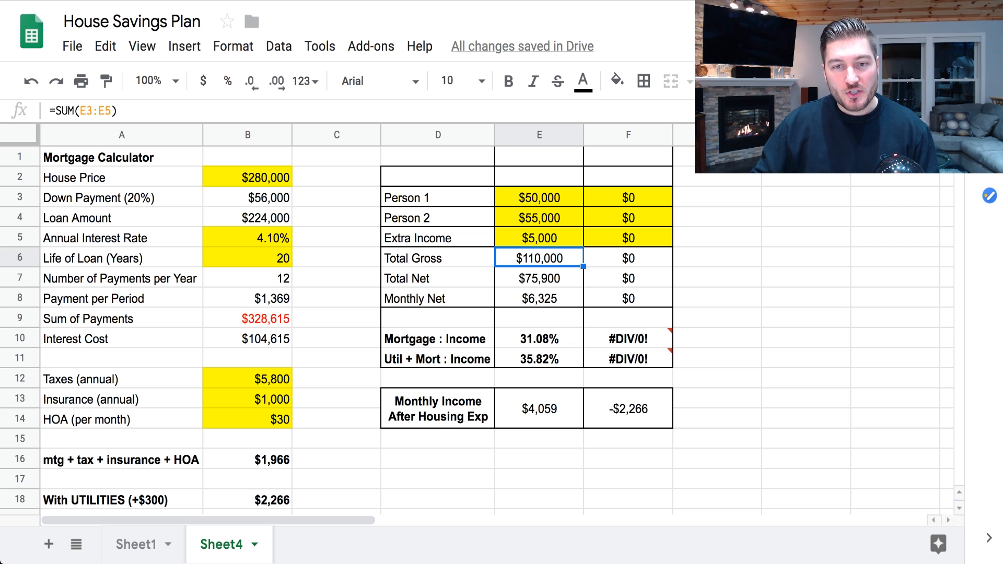
key(Down)
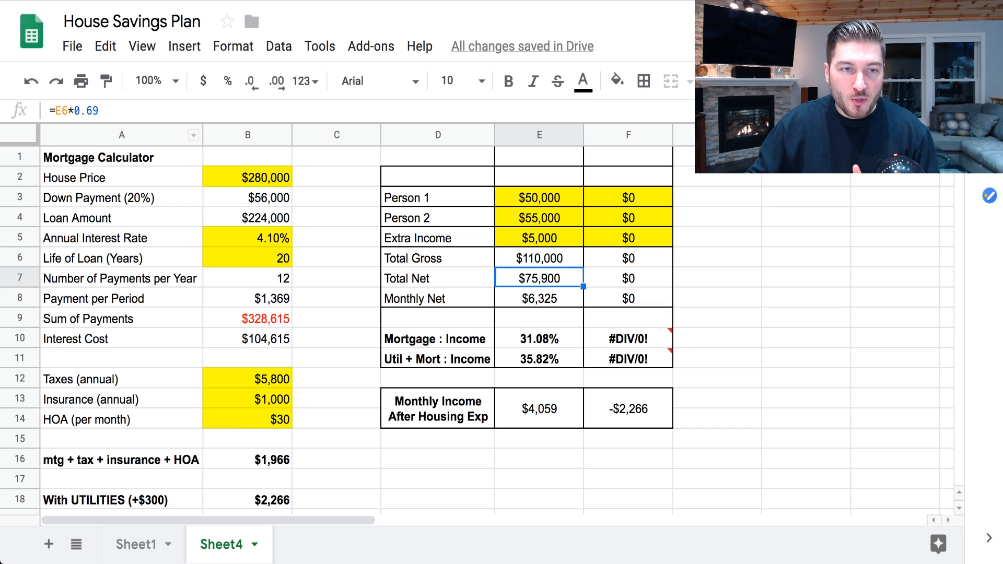
drag(100, 110, 87, 110)
click(99, 111)
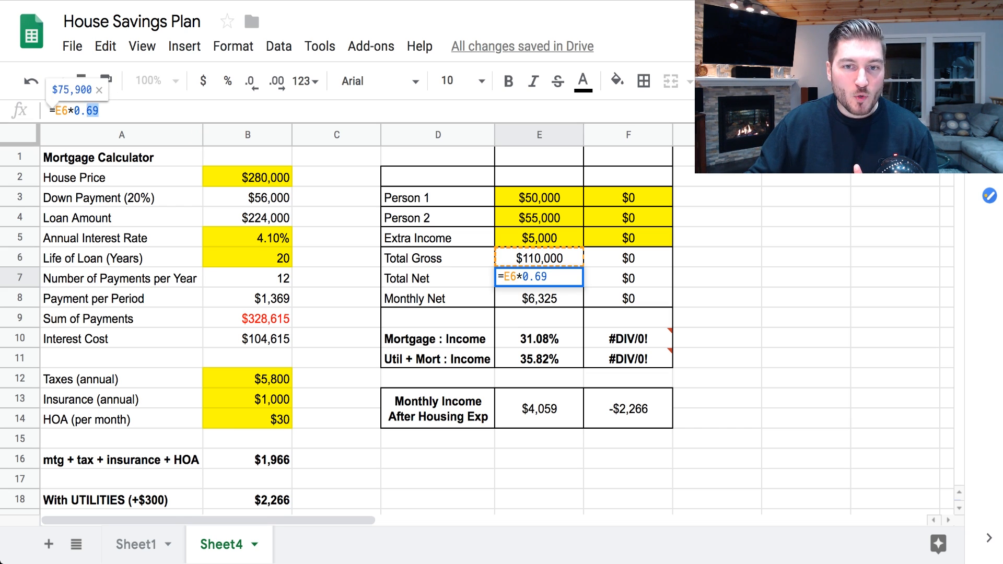
click(100, 111)
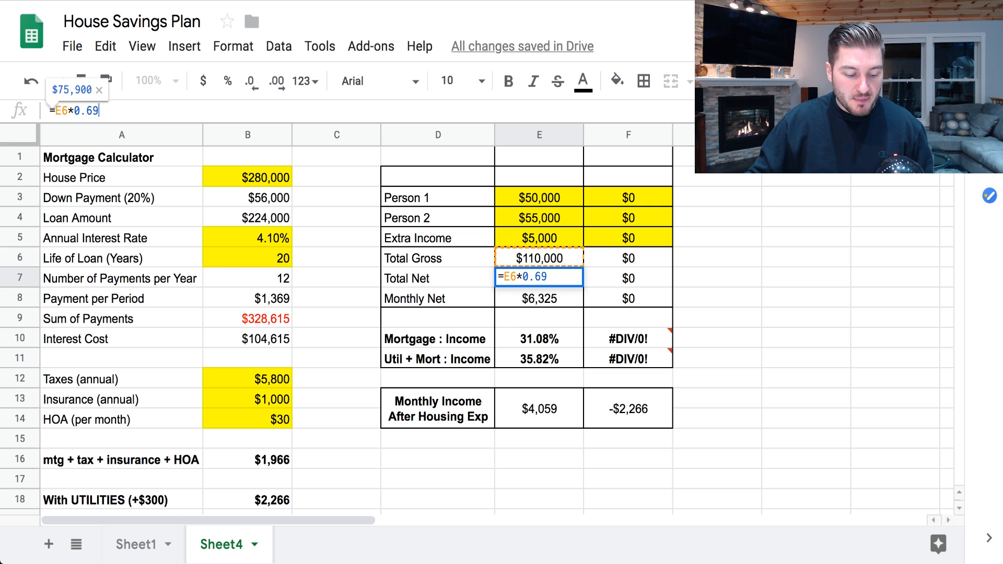
key(Return)
key(Up)
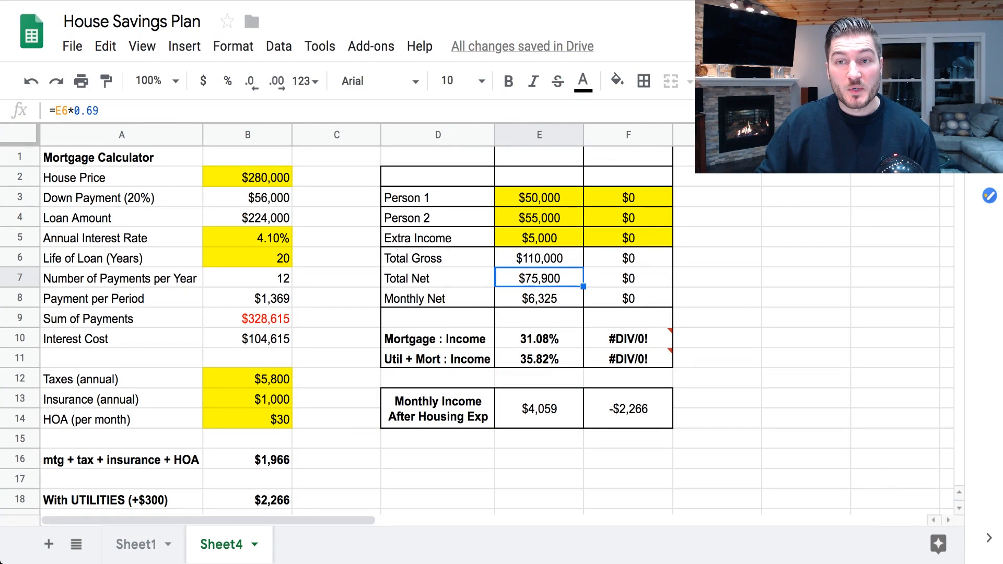
Examine the first income column's formulas for monthly net, mortgage-to-income ratio and utilities-plus-mortgage-to-income ratio
click(539, 299)
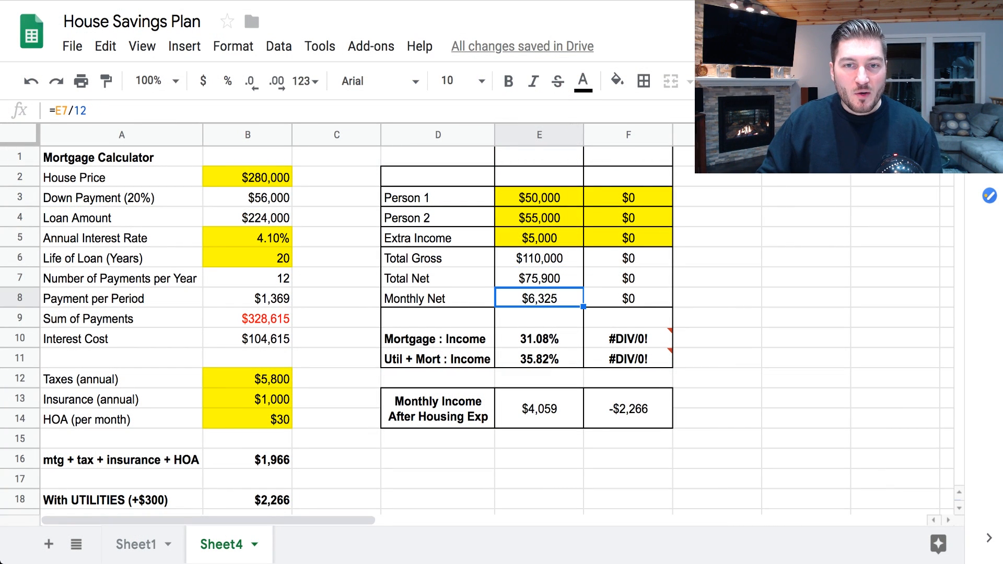
click(438, 339)
click(539, 339)
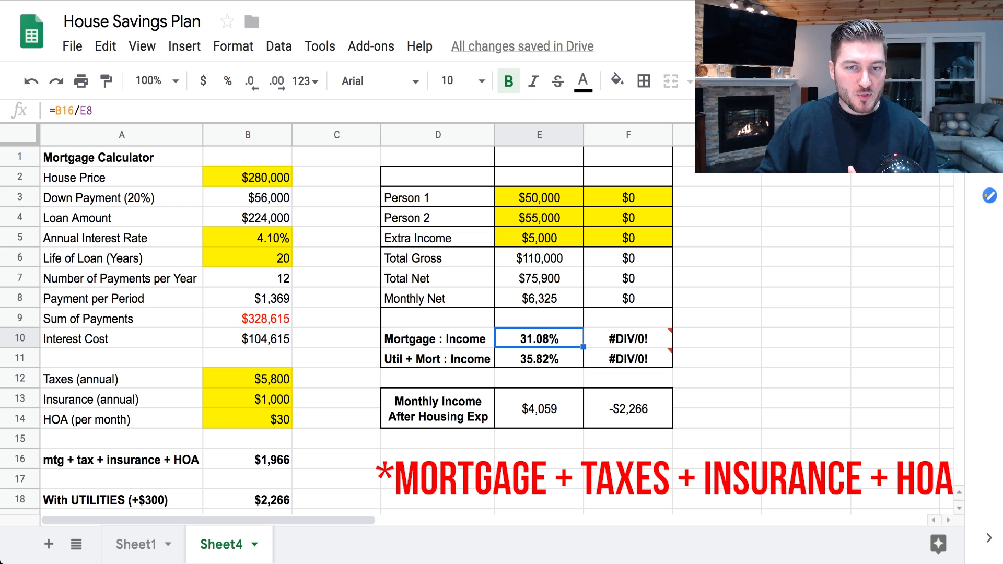
click(248, 460)
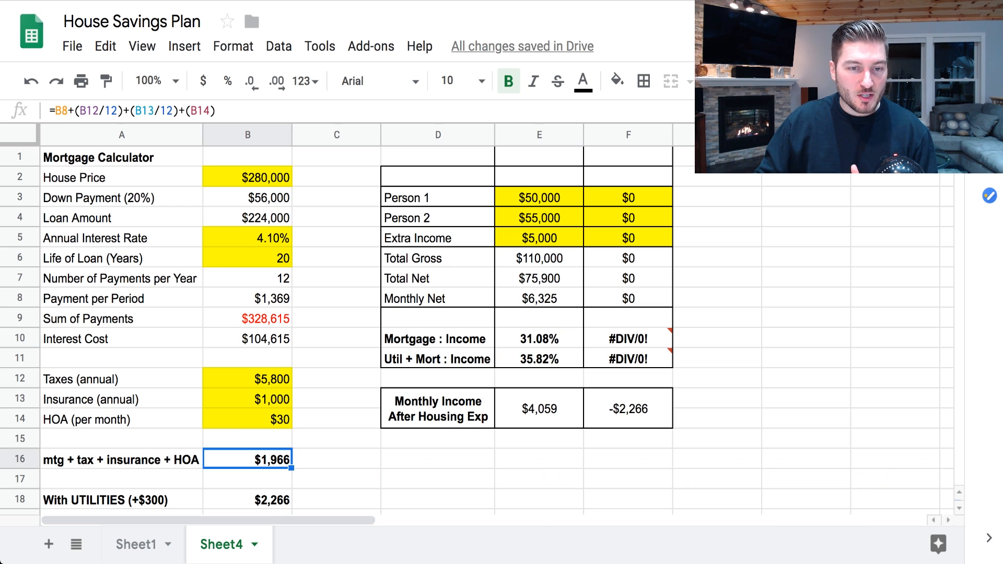
click(539, 359)
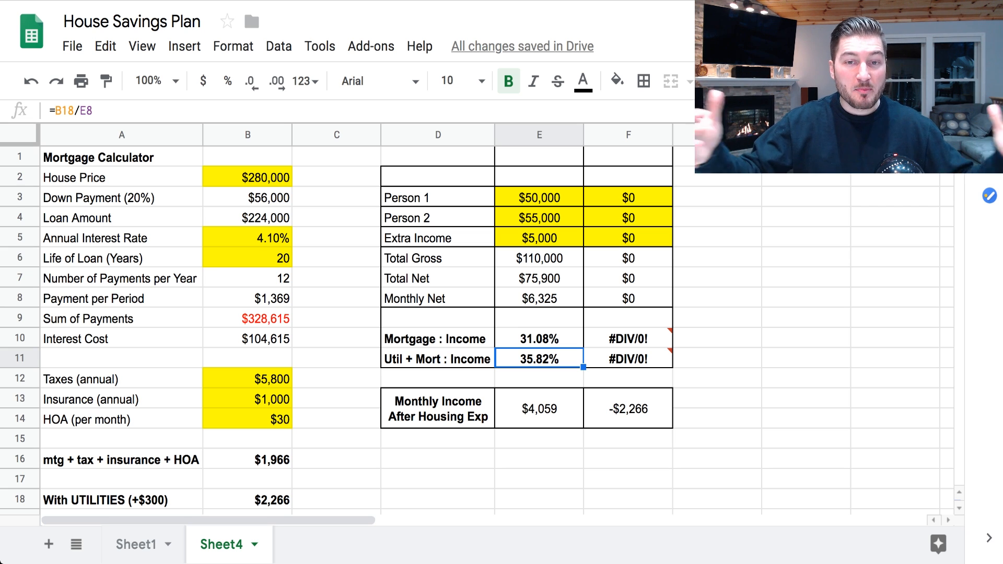
Examine how the first column's monthly income after housing expenses is calculated from monthly net and total housing cost
click(539, 408)
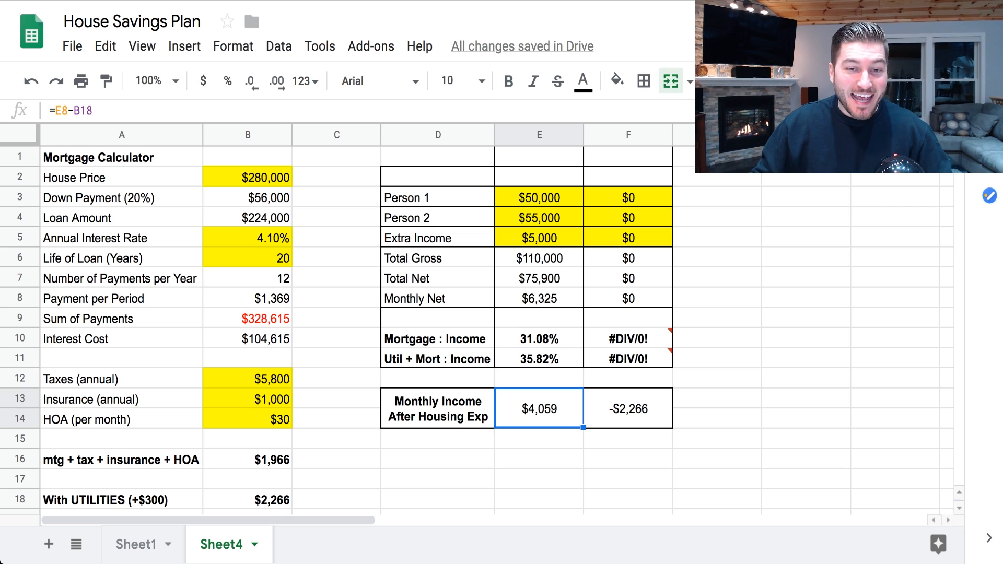
key(Return)
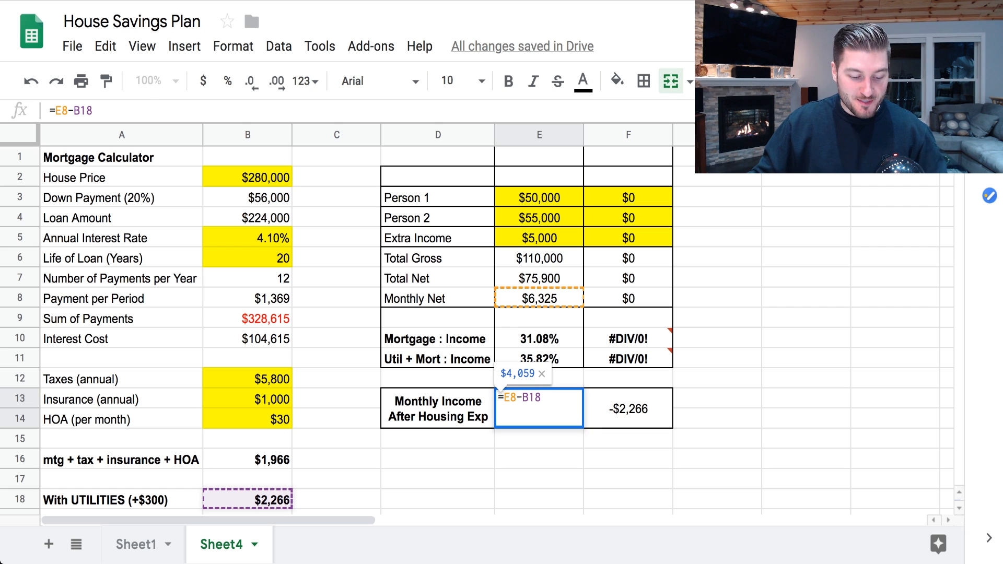
key(Escape)
click(539, 299)
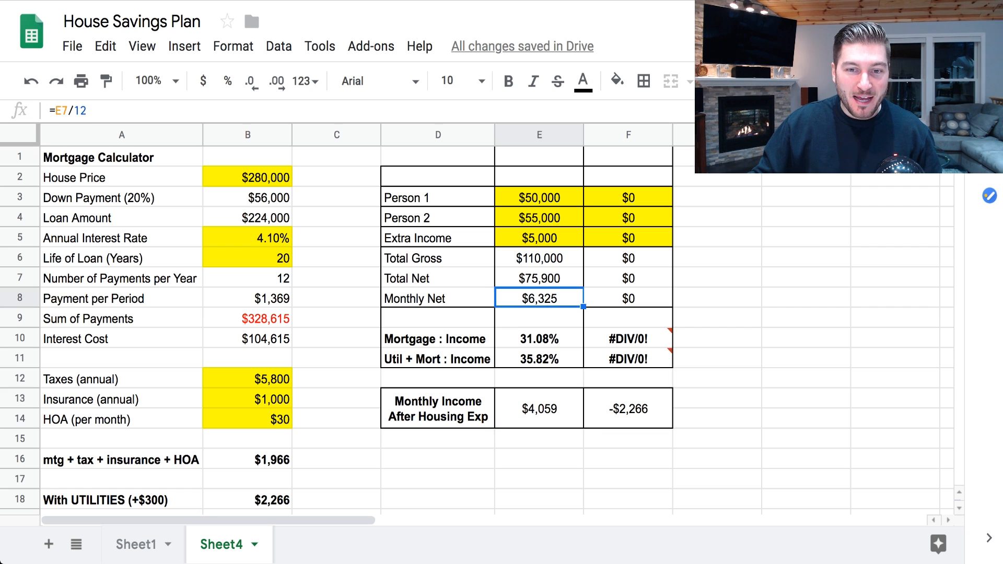
click(540, 408)
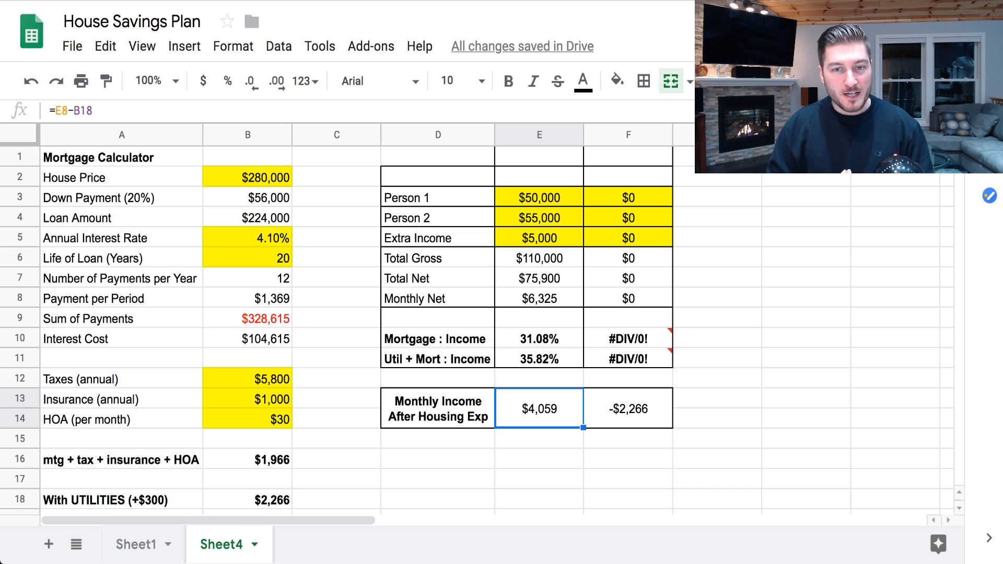
Change the life of the loan to 30 years in the mortgage calculator
click(538, 359)
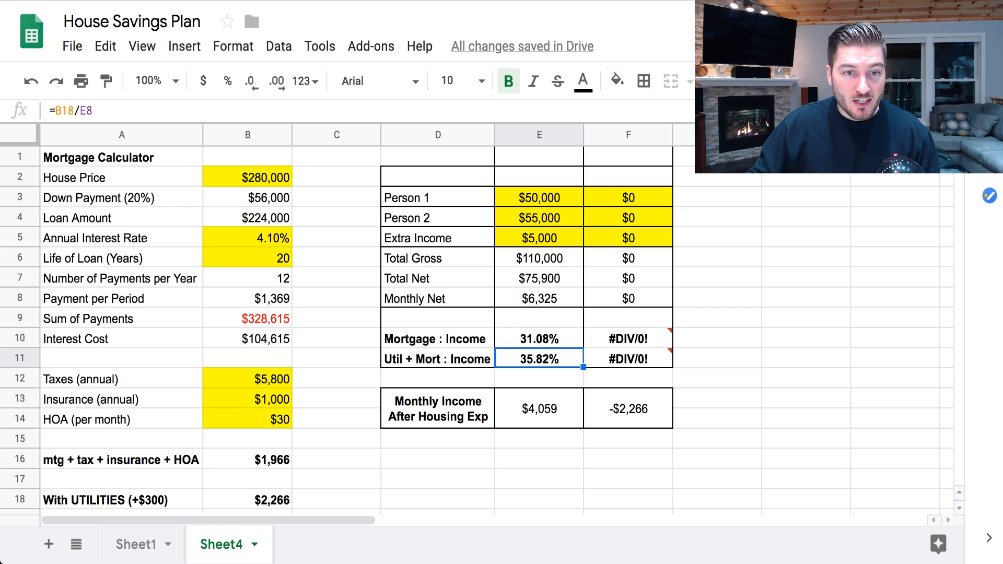
click(248, 257)
text(30)
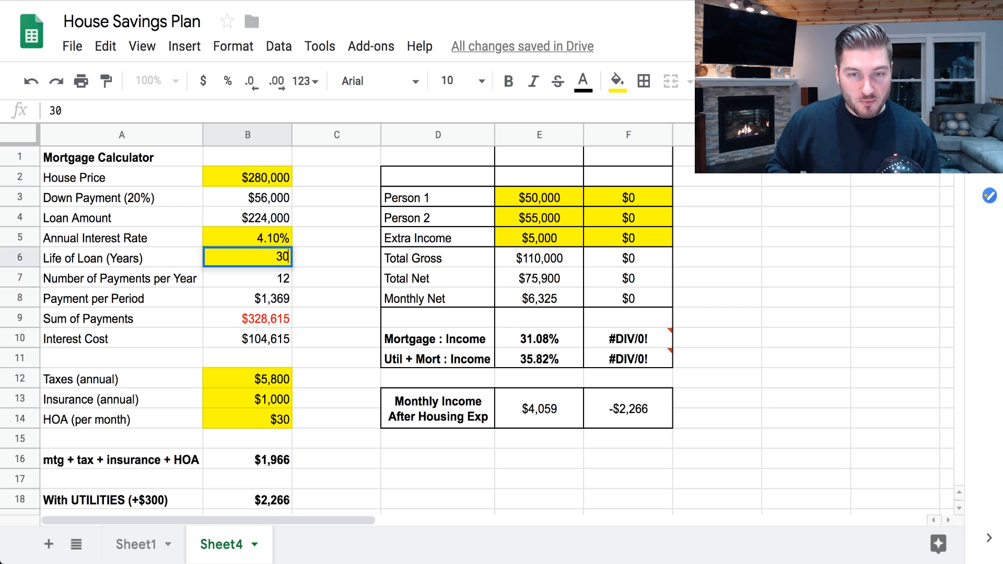
key(Return)
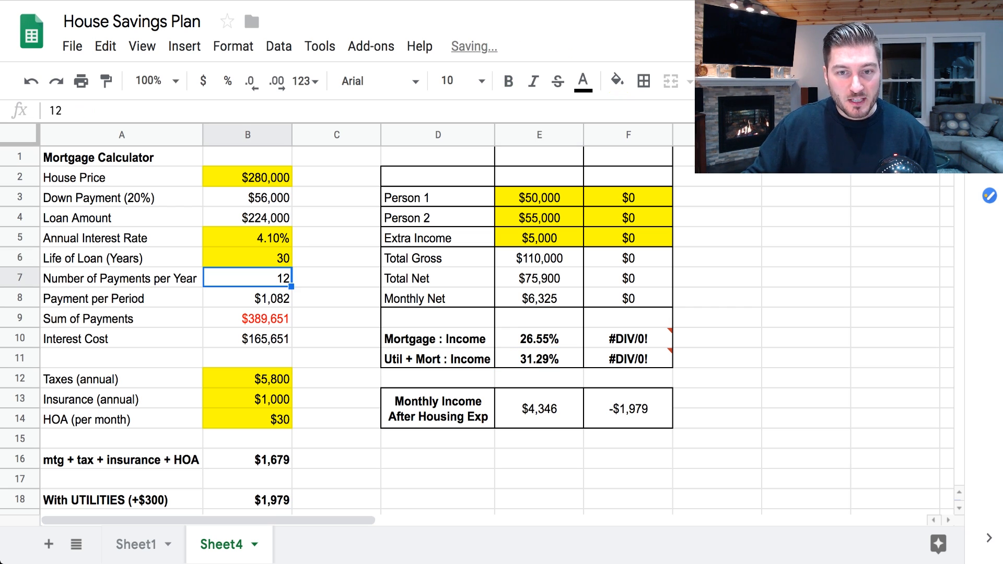
Set the annual interest rate to 4.5% and check the first income column's utilities-plus-mortgage-to-income ratio
click(247, 238)
key(Return)
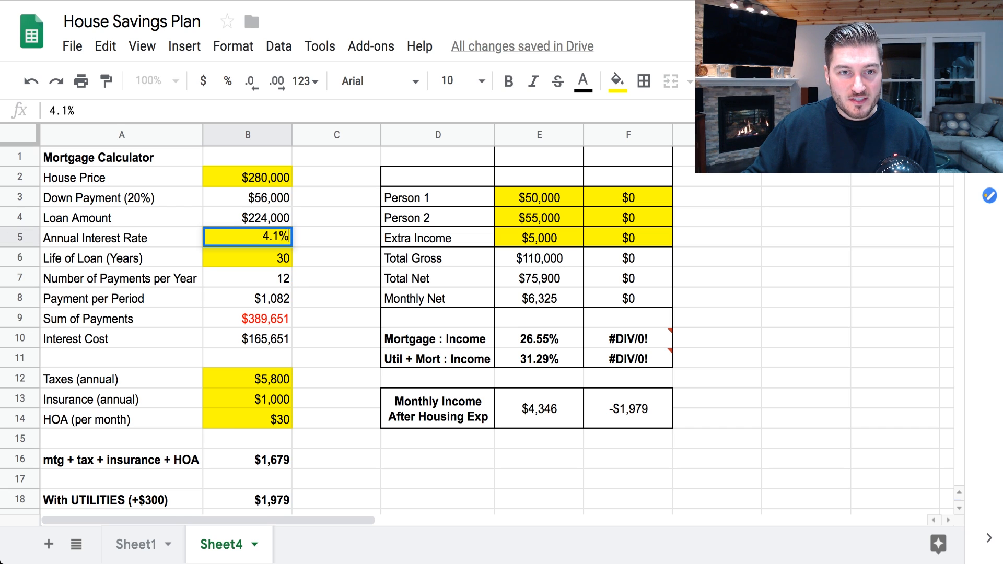
key(BackSpace)
text(5)
key(Return)
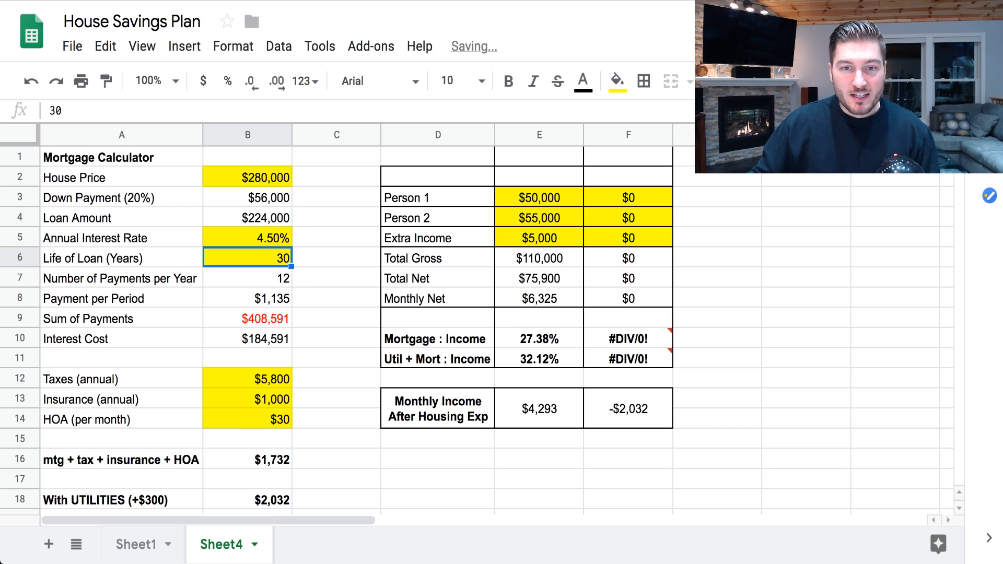
click(539, 360)
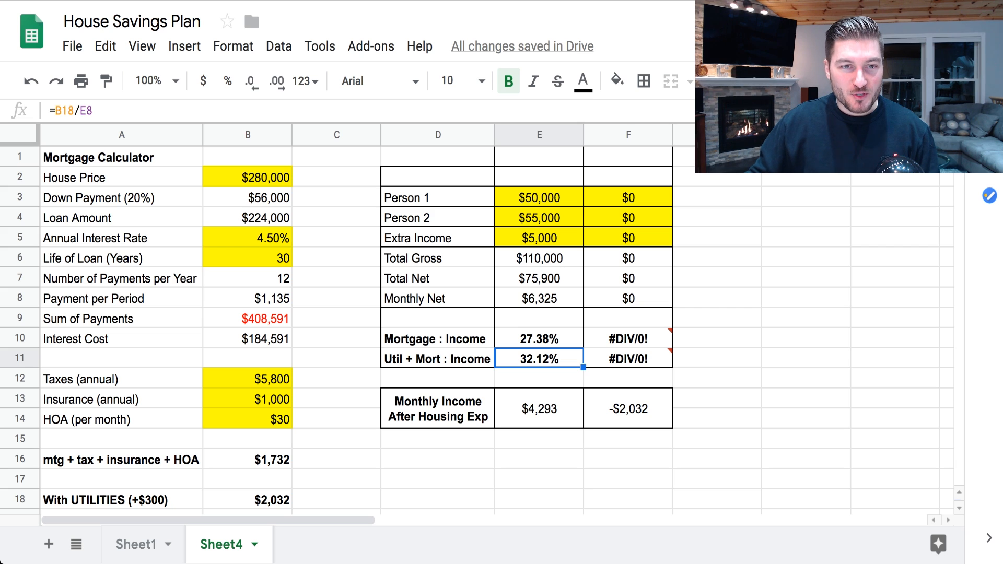
Set the annual interest rate to 4.1% and the life of the loan to 20 years
double_click(248, 238)
key(Left)
key(BackSpace)
text(1)
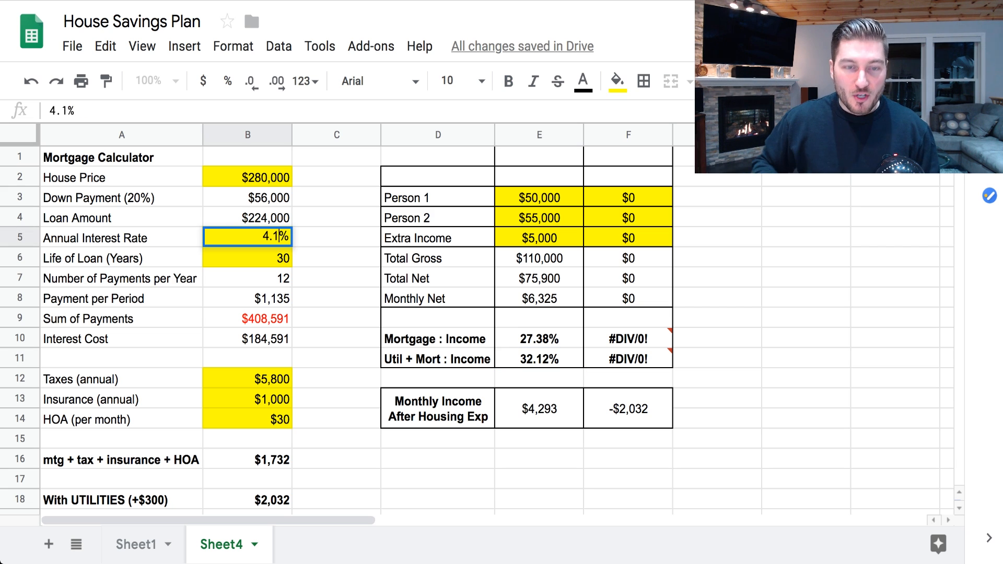
key(Return)
text(20)
key(Return)
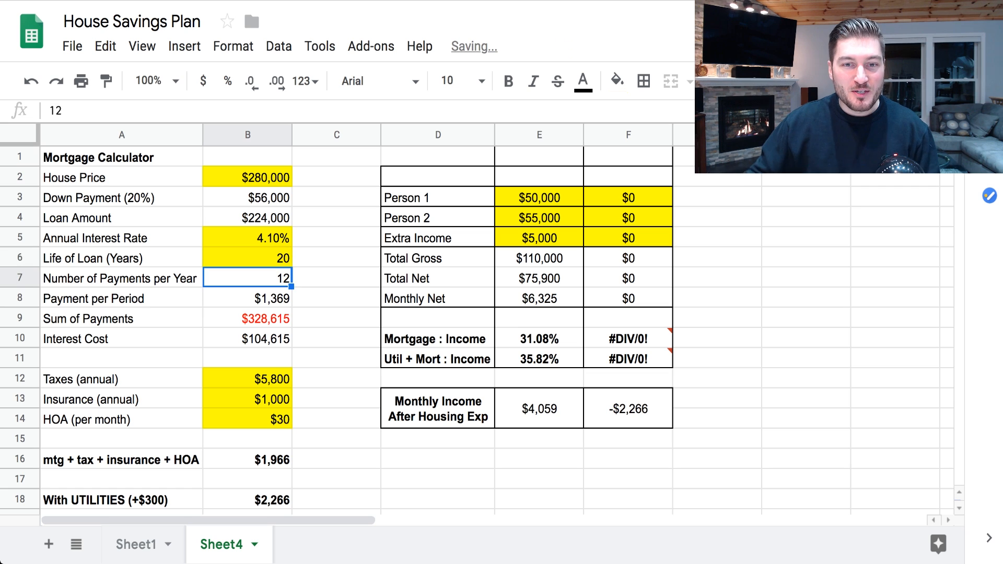
click(539, 409)
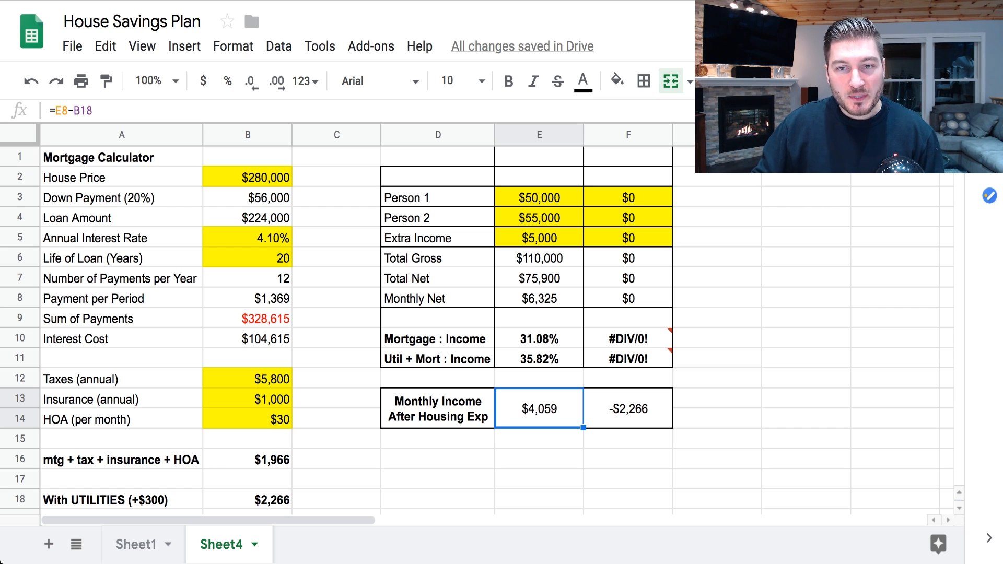
Fill the second income column with 50000 for Person 1, 75000 for Person 2 and 10000 as extra income
click(627, 197)
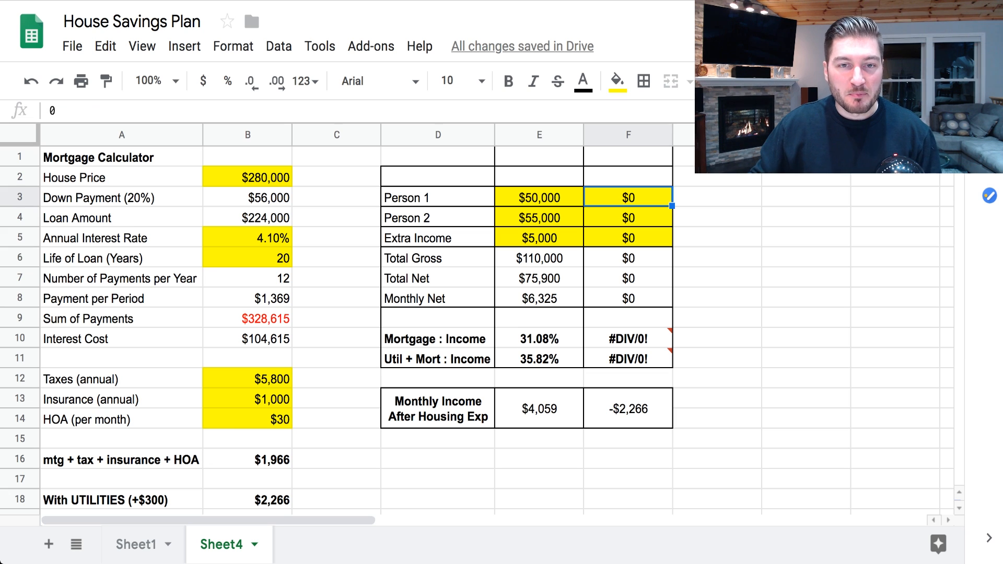
drag(438, 178, 629, 409)
click(717, 379)
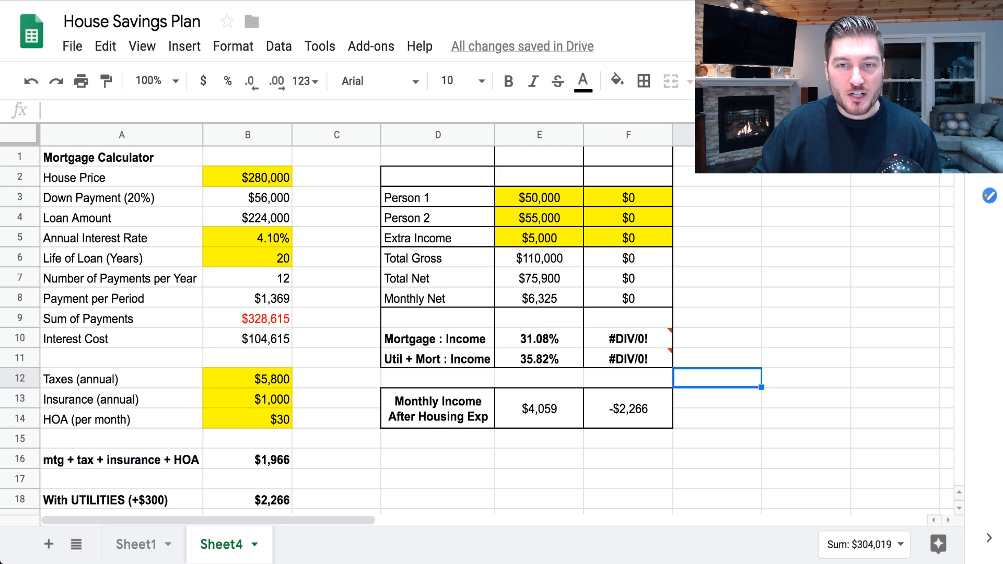
click(628, 197)
text(50000)
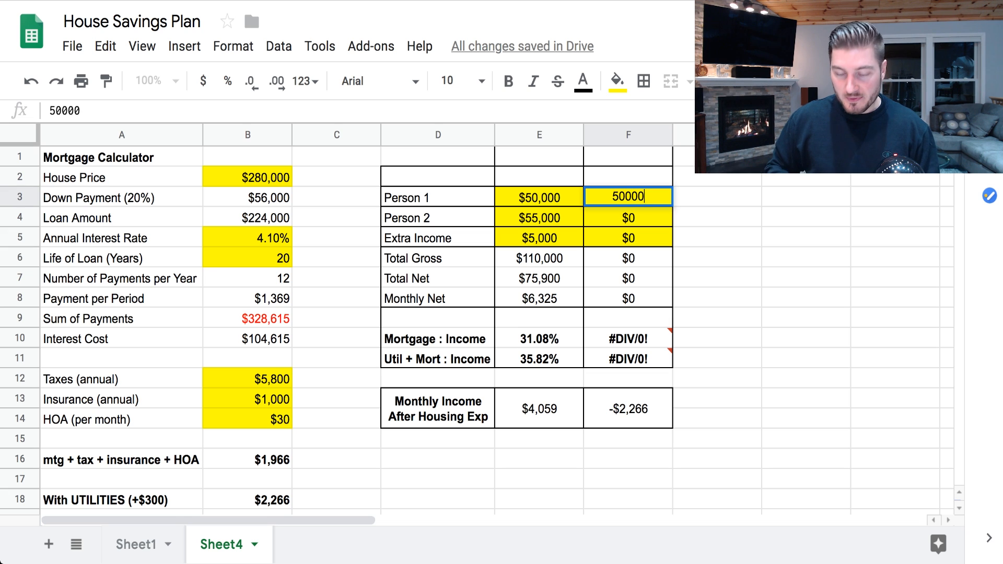
key(Return)
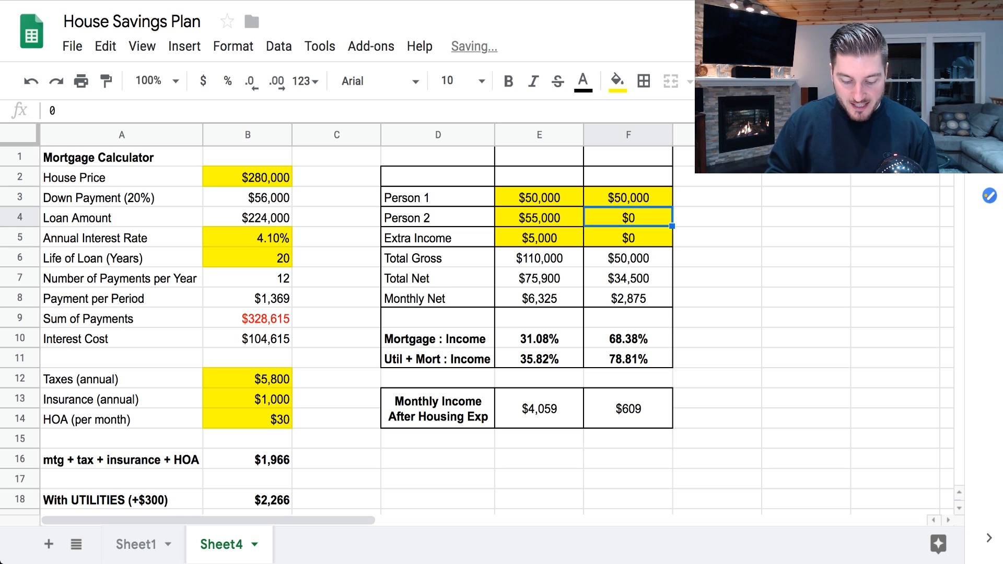
text(75000)
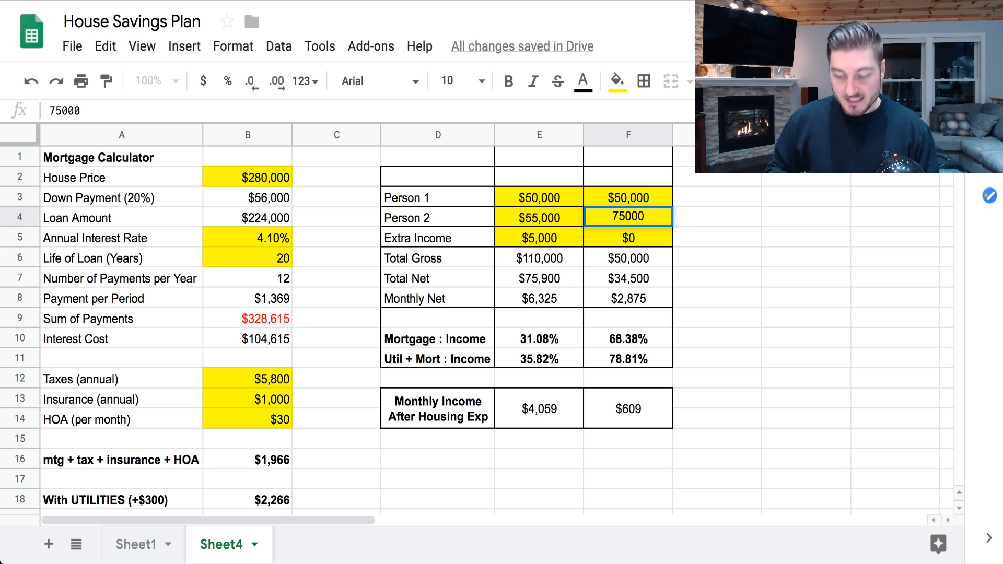
key(Return)
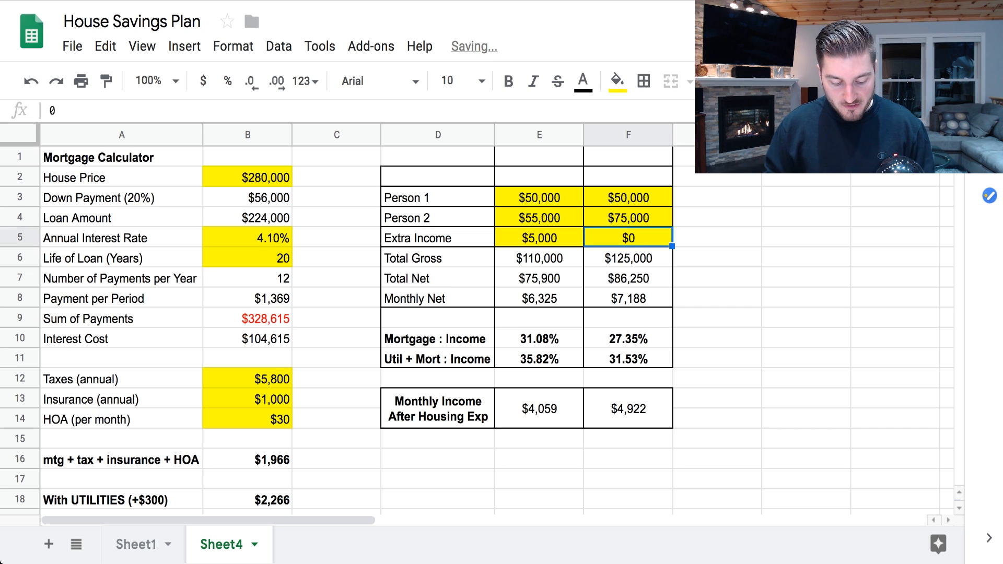
text(10000)
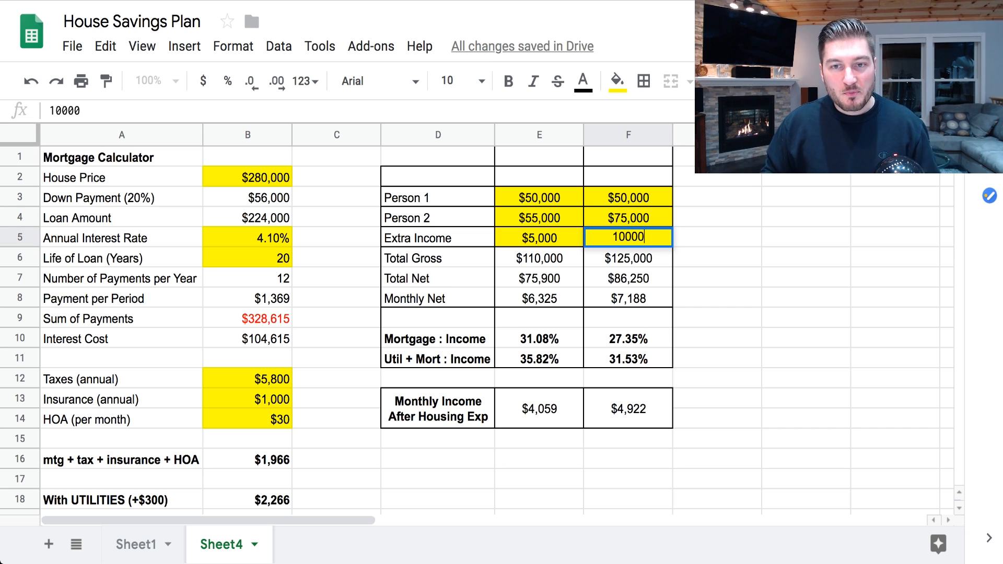
key(Return)
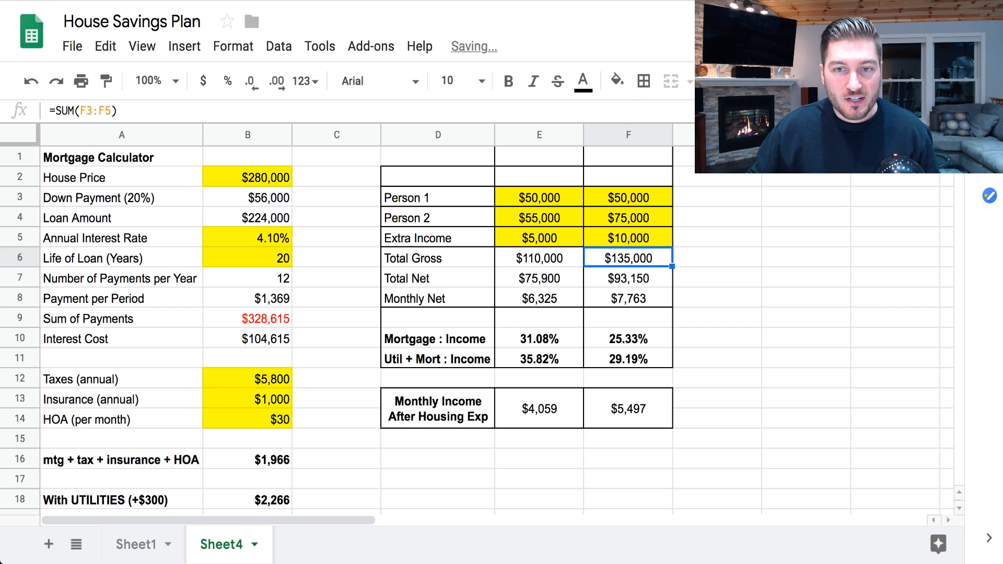
Examine the second income column's entries, Total Gross and utilities-plus-mortgage-to-income ratio in relation to the house price
drag(628, 199, 628, 239)
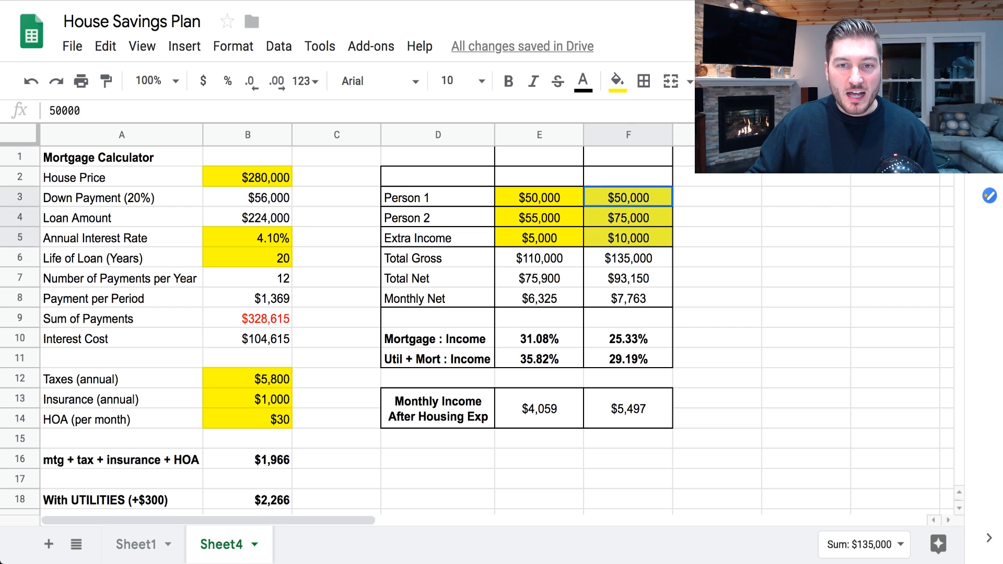
click(540, 259)
click(628, 259)
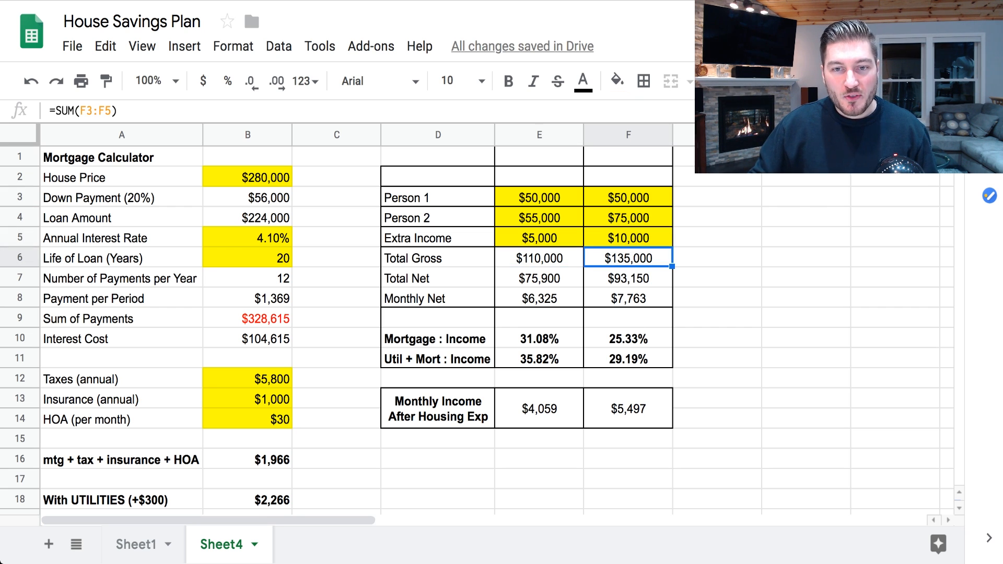
click(629, 359)
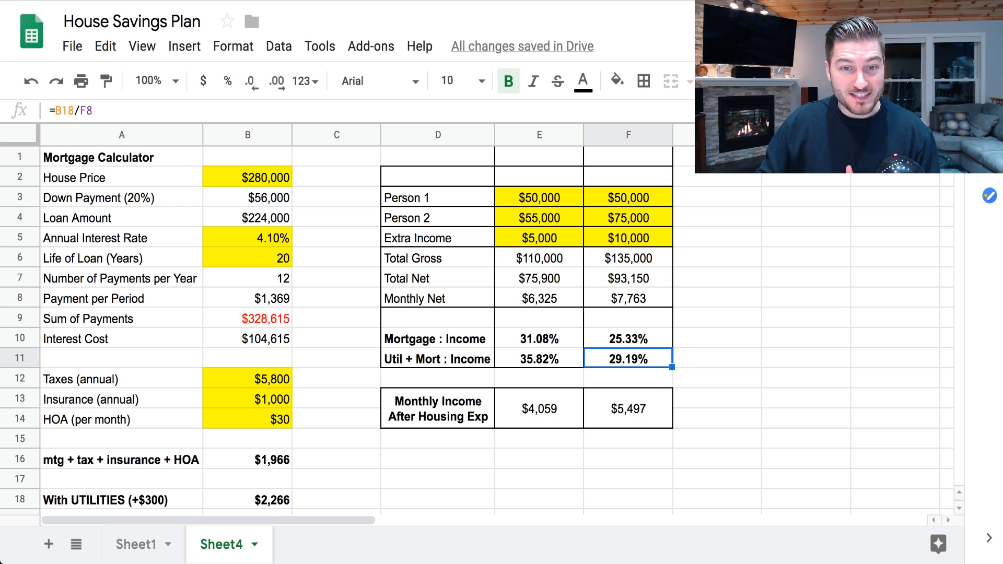
drag(438, 359, 629, 359)
click(628, 358)
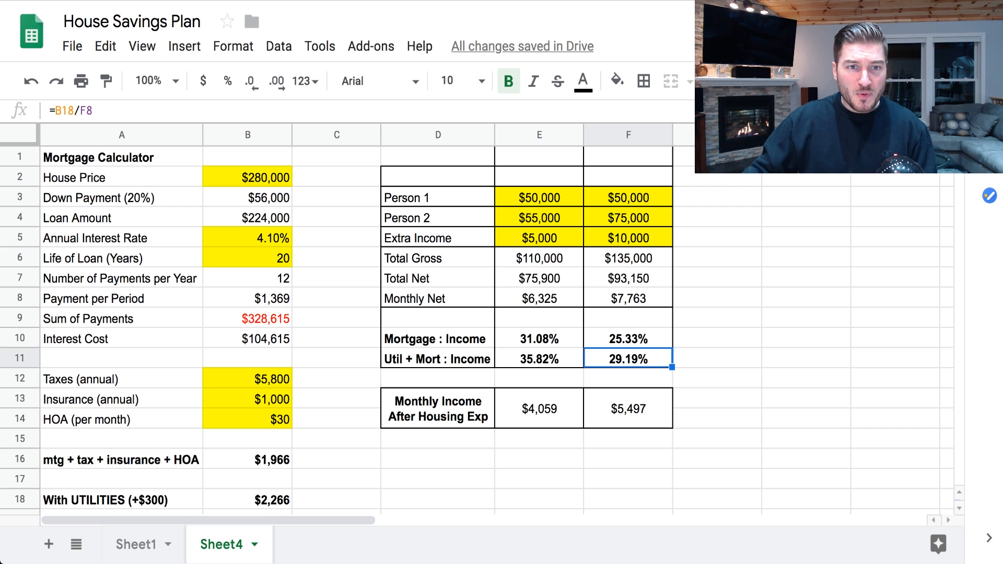
click(248, 178)
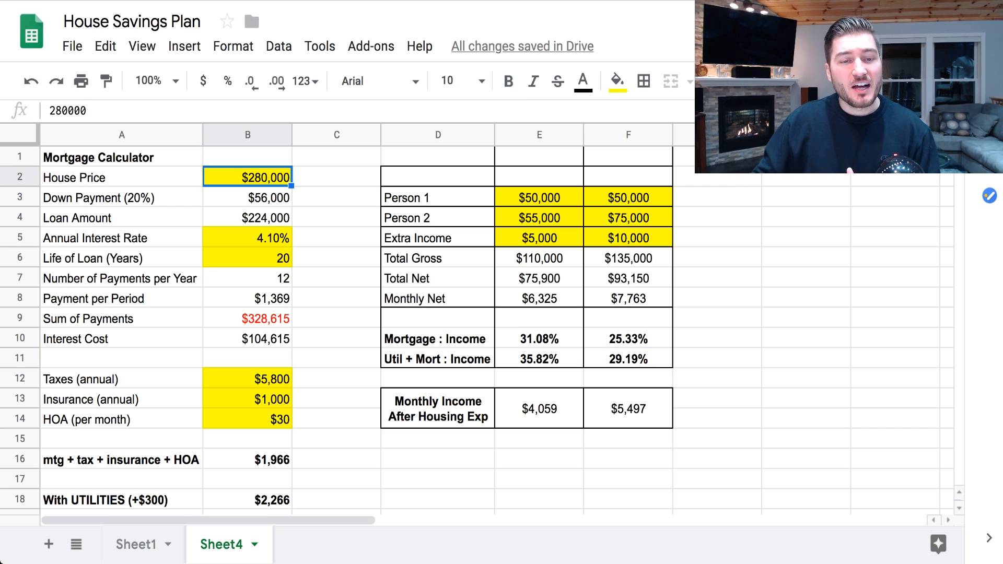
click(628, 359)
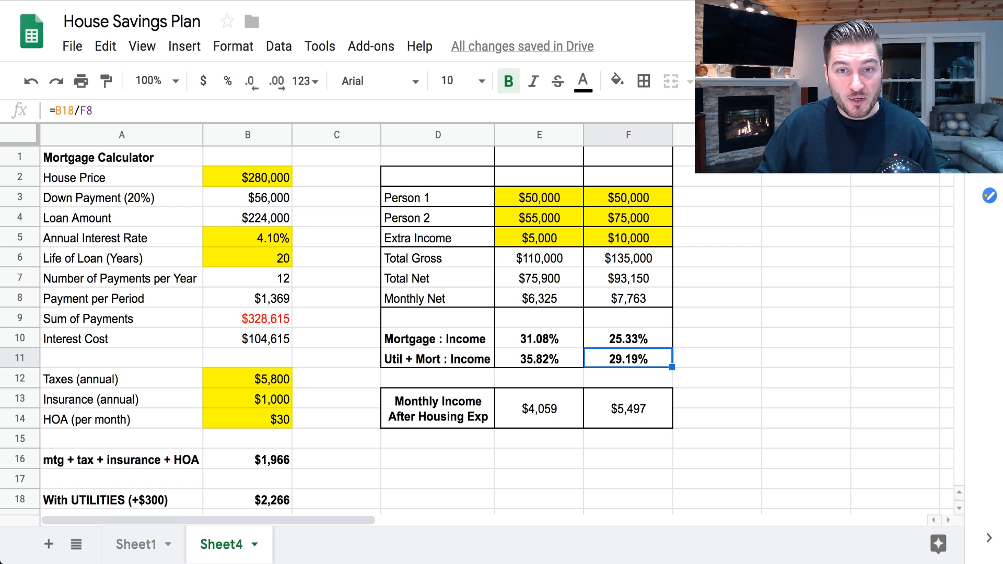
Enter 50000 for Person 1, 55000 for Person 2 and 250000 as extra income in the first income column, and check its utilities-plus-mortgage-to-income ratio
click(539, 198)
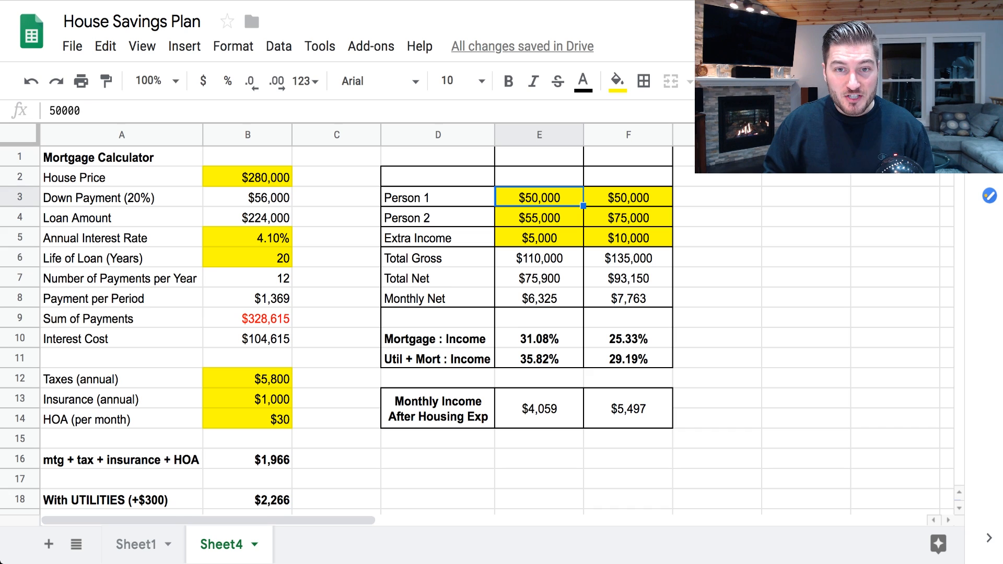
text(50000)
key(Return)
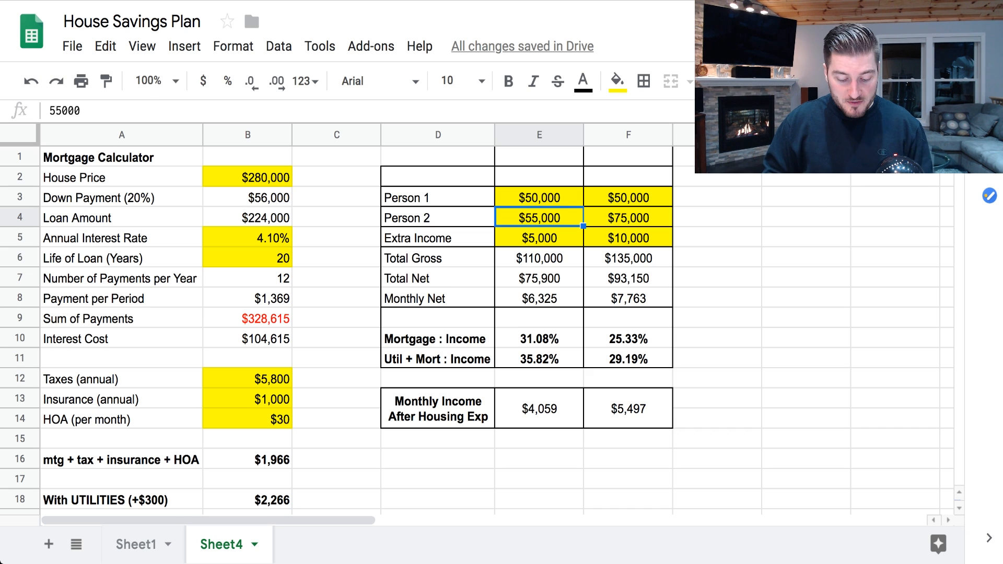
text(55000)
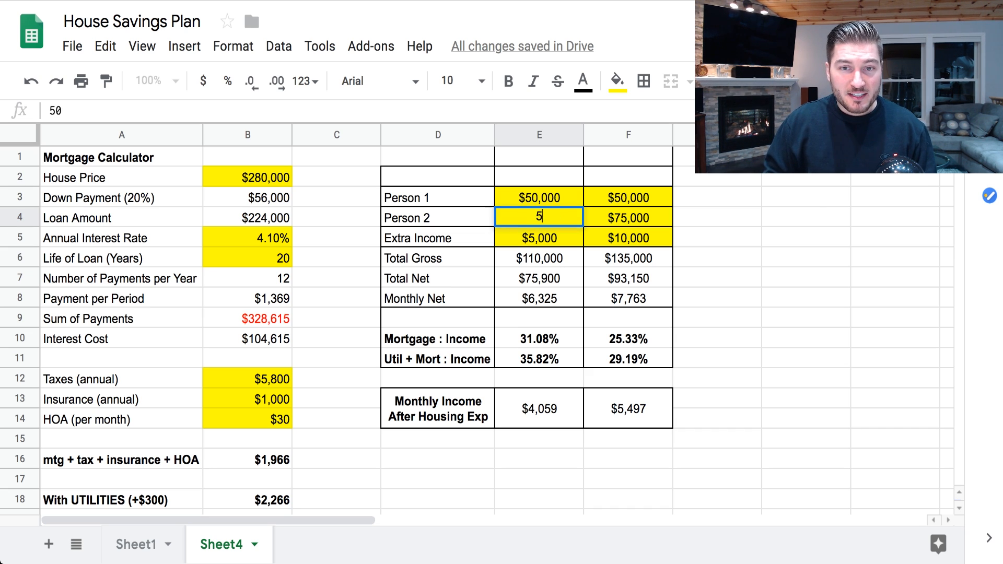
key(Return)
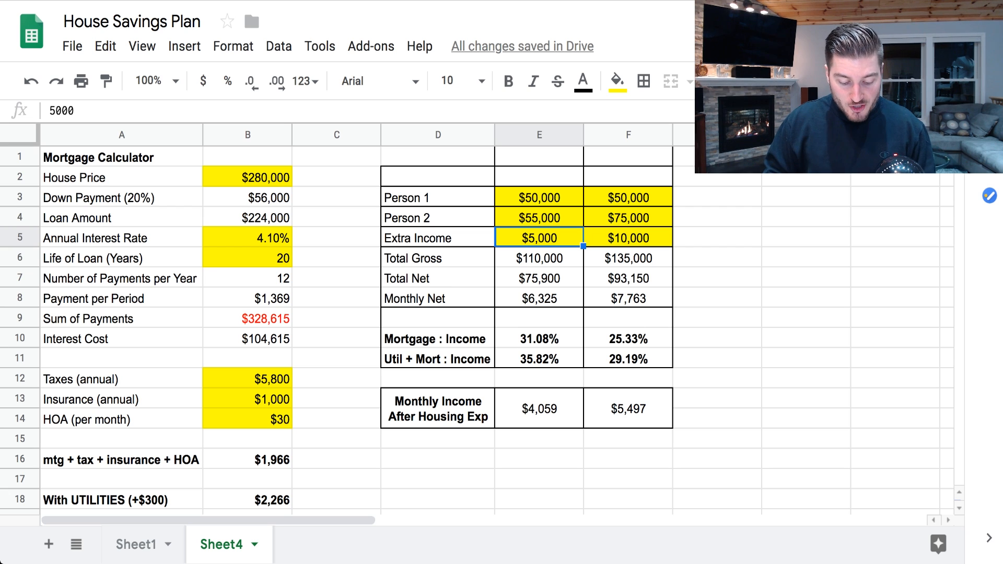
text(250000)
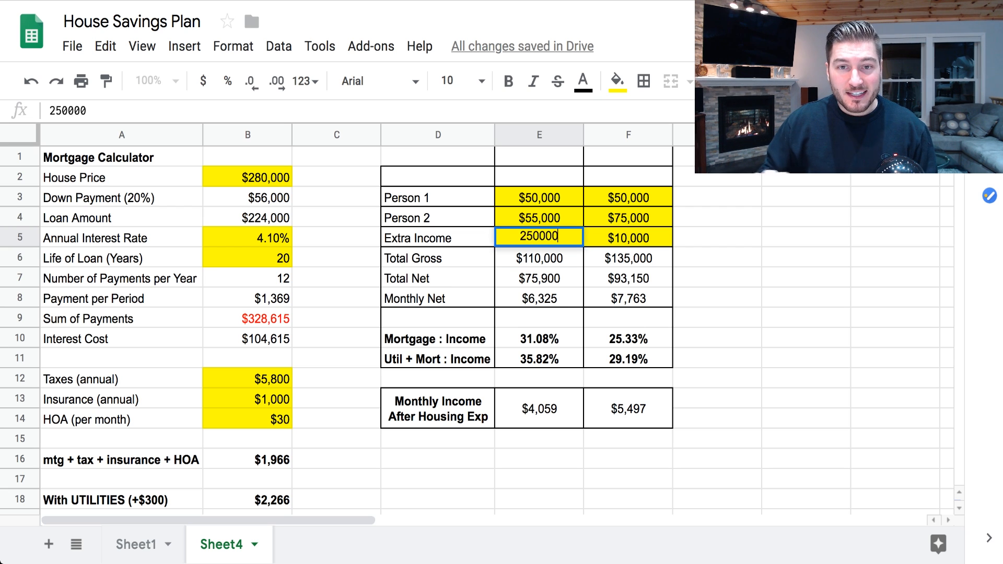
key(Return)
click(539, 359)
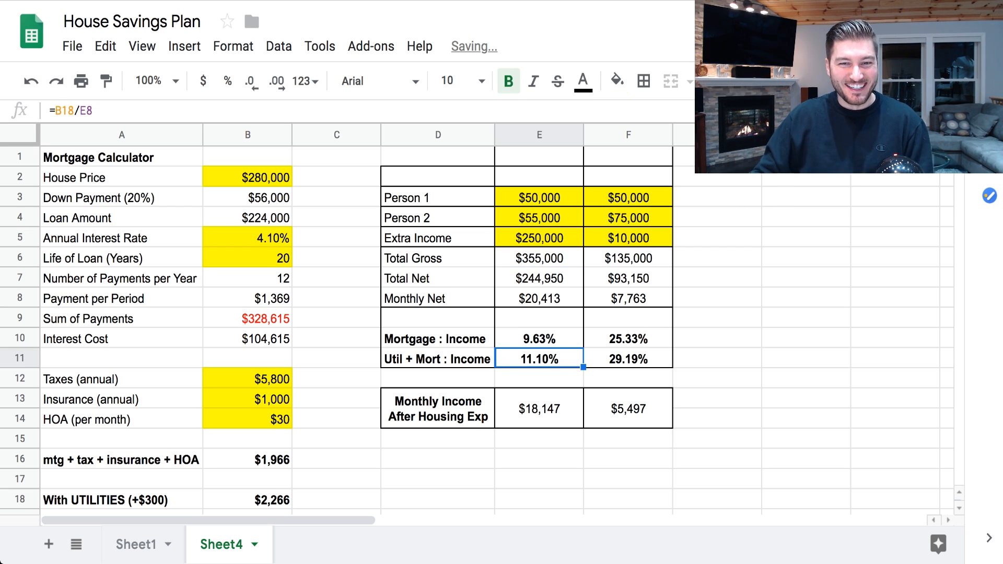